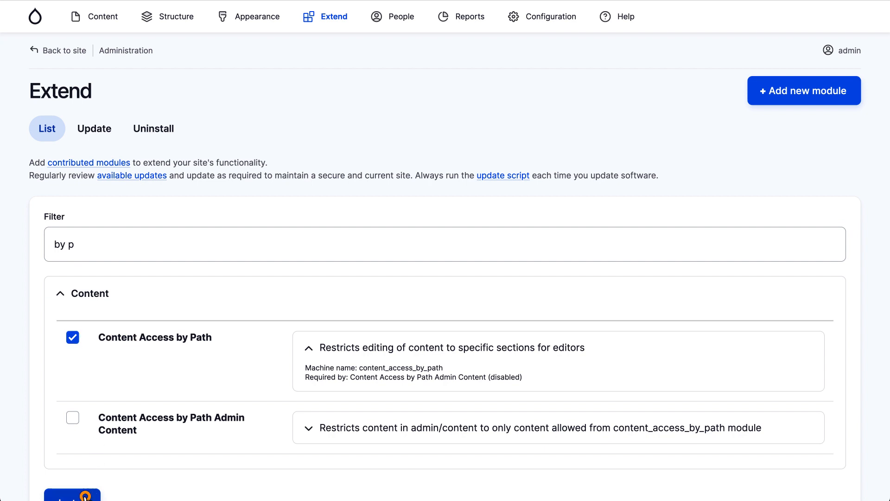
# Install the selected Content Access by Path module
pyautogui.click(72, 495)
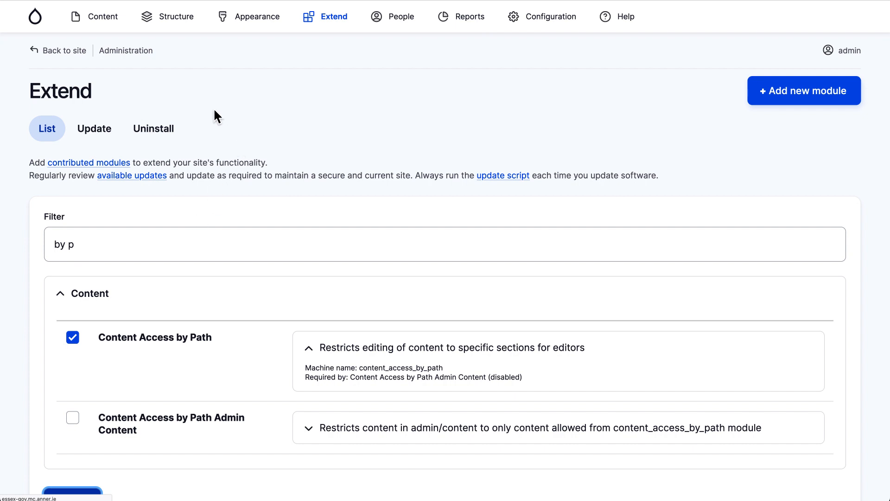
pyautogui.moveTo(168, 27)
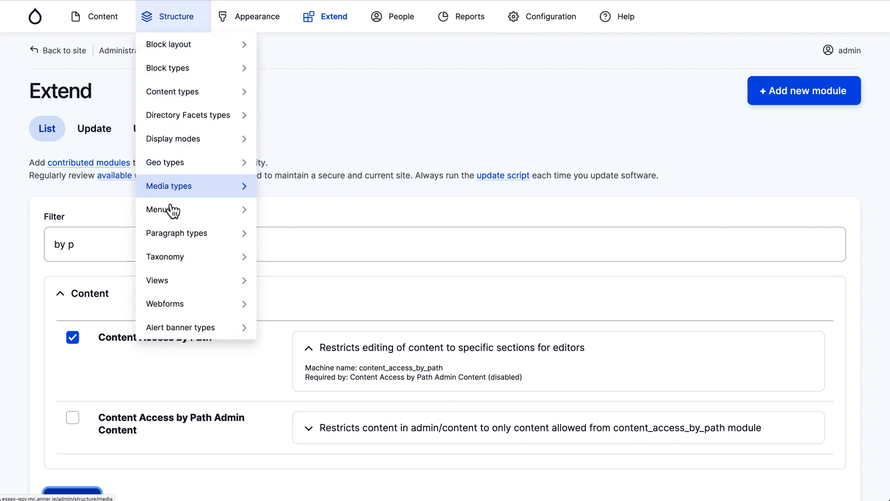
pyautogui.moveTo(203, 260)
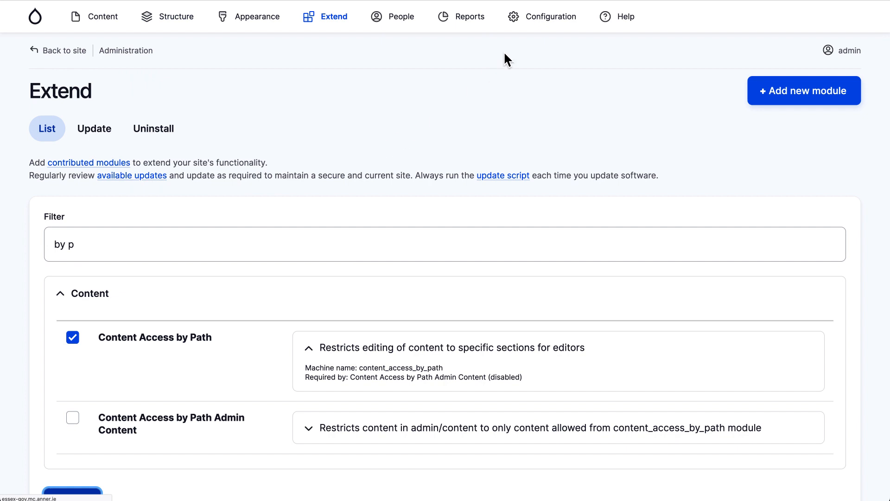
pyautogui.moveTo(533, 23)
pyautogui.moveTo(536, 97)
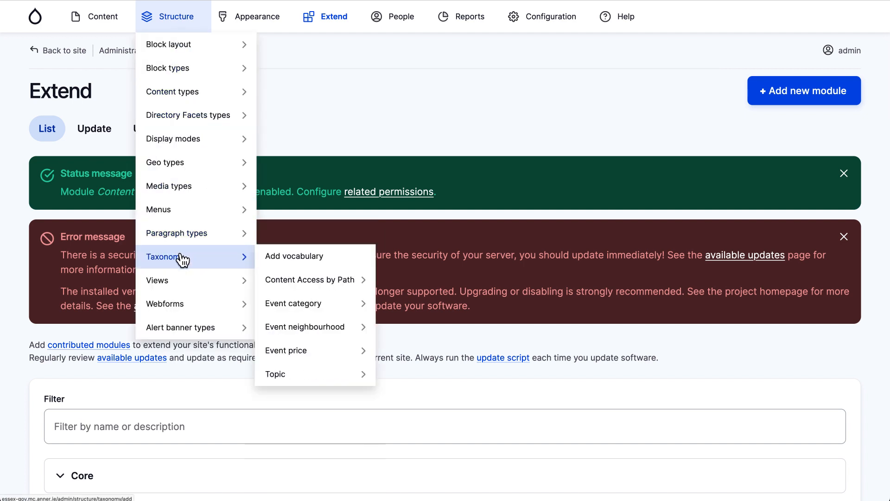
# Start a new term named Fostering in the Content Access by Path taxonomy vocabulary
pyautogui.click(317, 281)
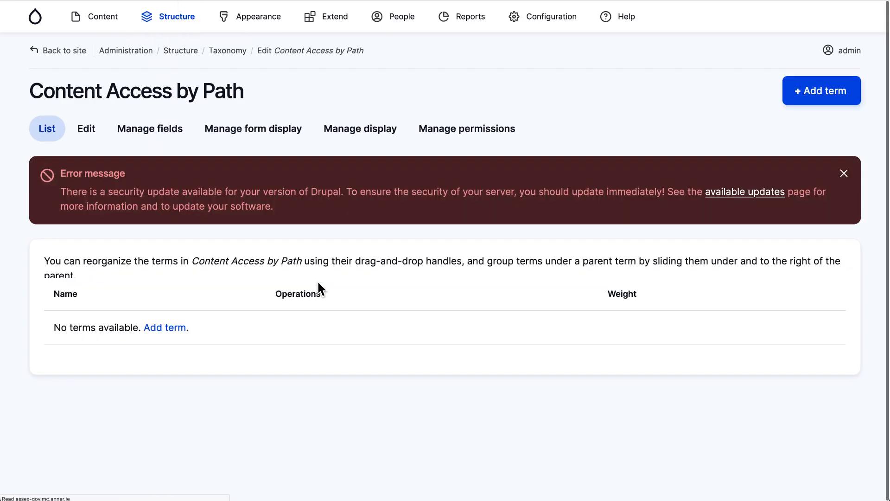
pyautogui.click(168, 351)
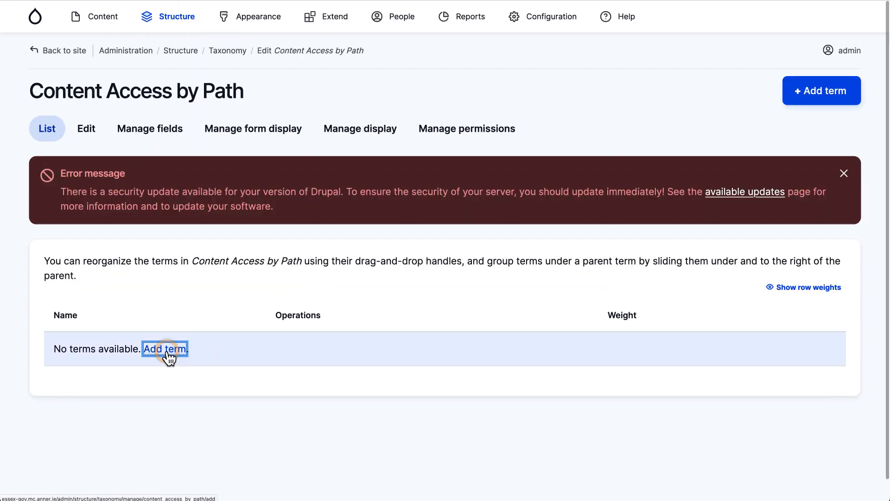
pyautogui.click(133, 257)
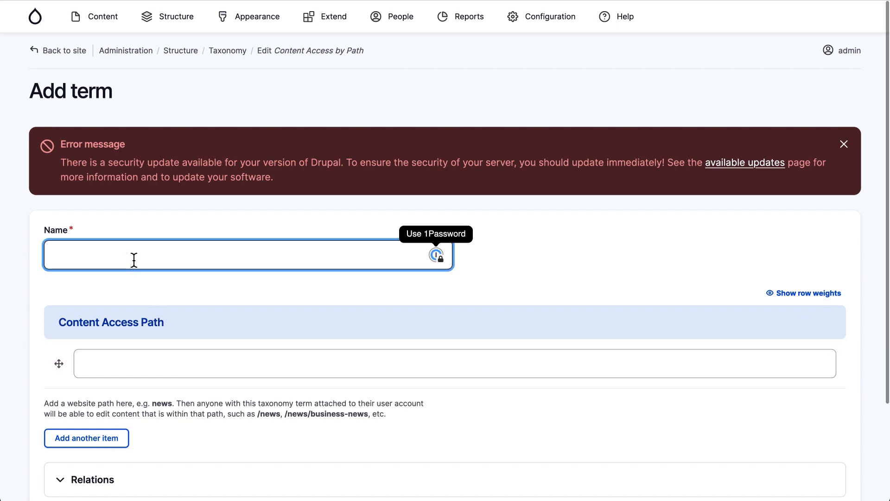
pyautogui.write('Fo')
pyautogui.click(139, 274)
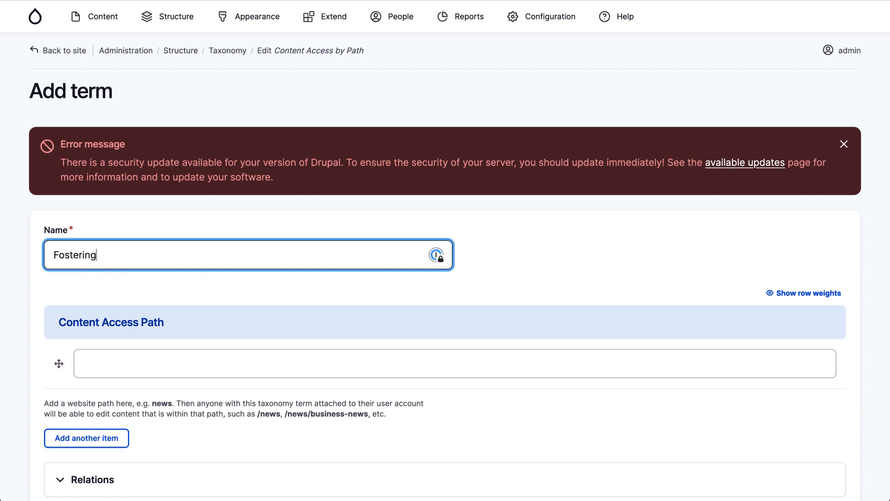
# Find the Fostering service page in the site's content list, open it and copy its URL path
pyautogui.click(155, 368)
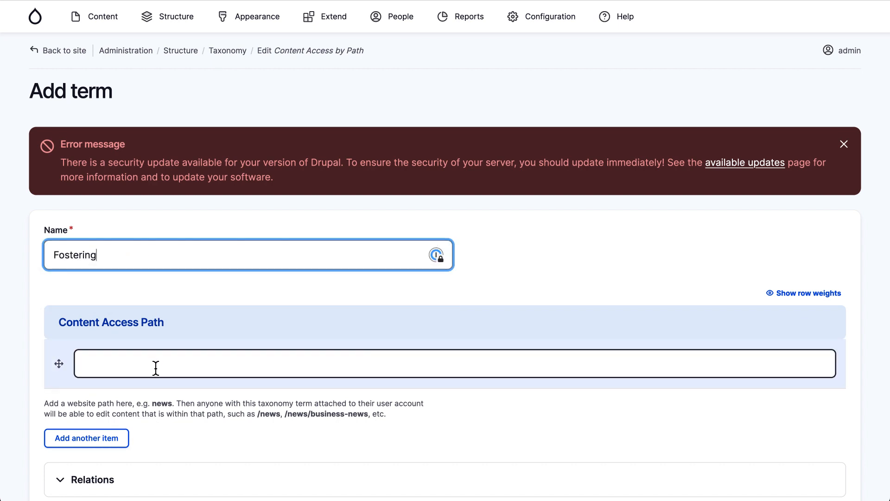
pyautogui.click(92, 19)
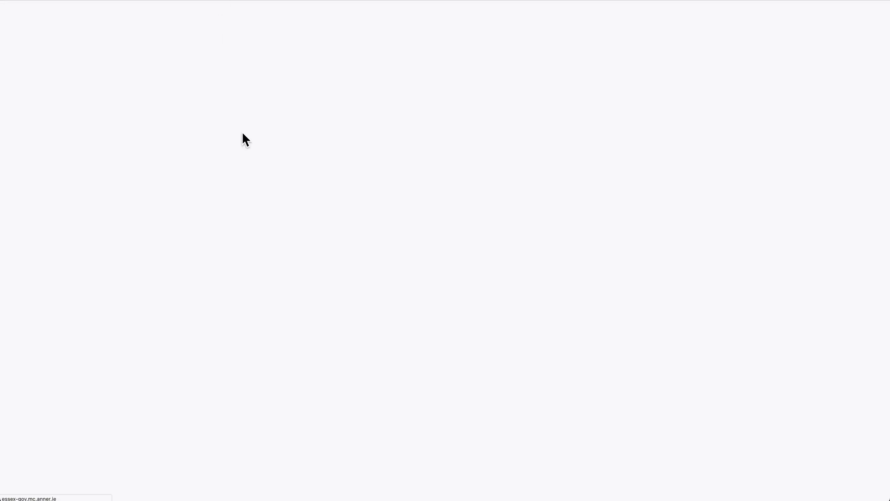
pyautogui.scroll(-4, 258, 420)
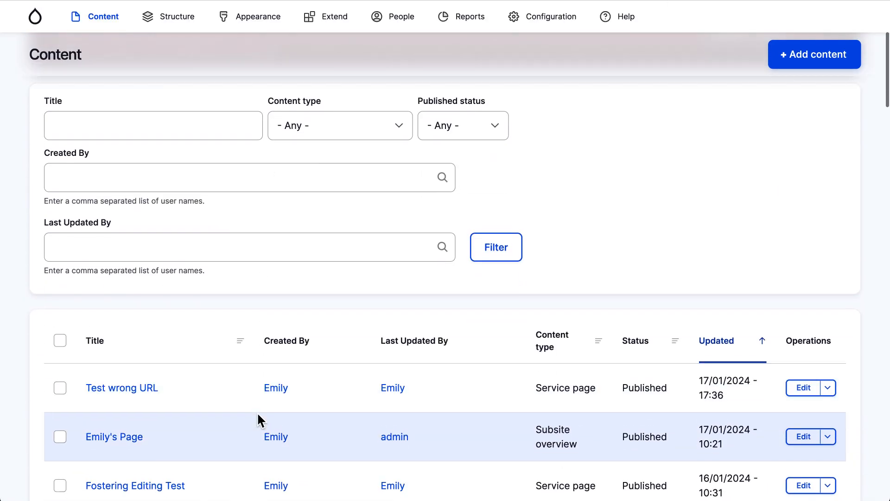
pyautogui.scroll(-4, 258, 414)
pyautogui.click(112, 366)
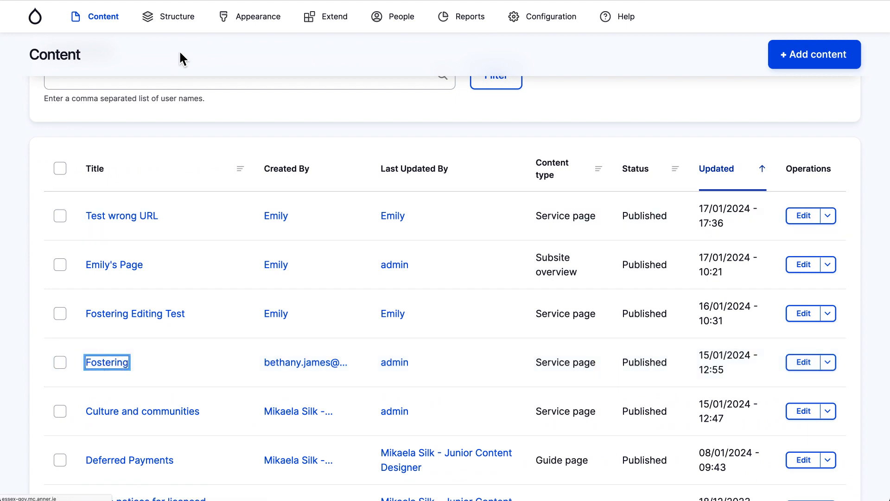
pyautogui.click(222, 1)
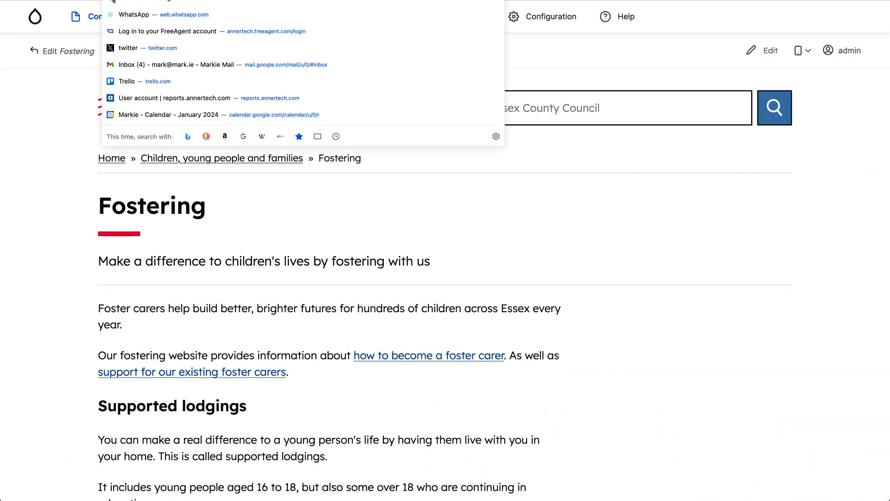
# Return to the unsaved Fostering term and set its content access path to children-young-people-and-families/fostering
pyautogui.click(99, 1)
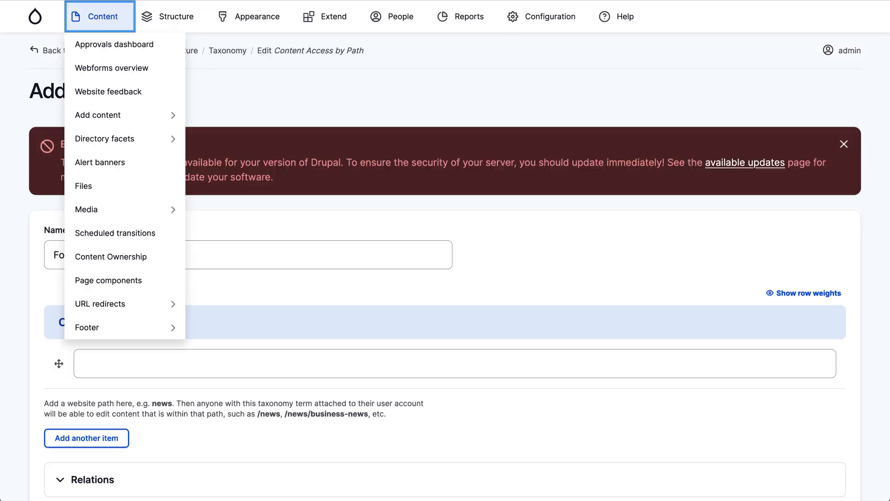
pyautogui.click(242, 300)
pyautogui.click(207, 361)
pyautogui.write('children-young-people-and-families/fostering')
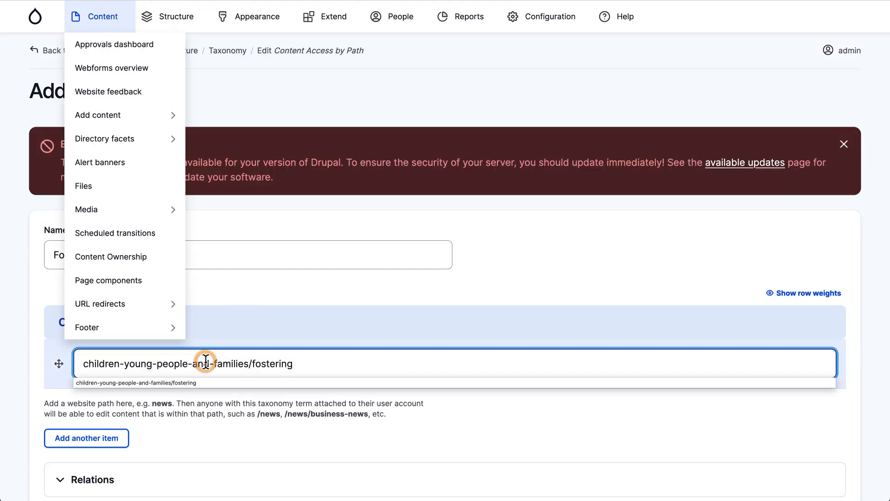
pyautogui.click(144, 363)
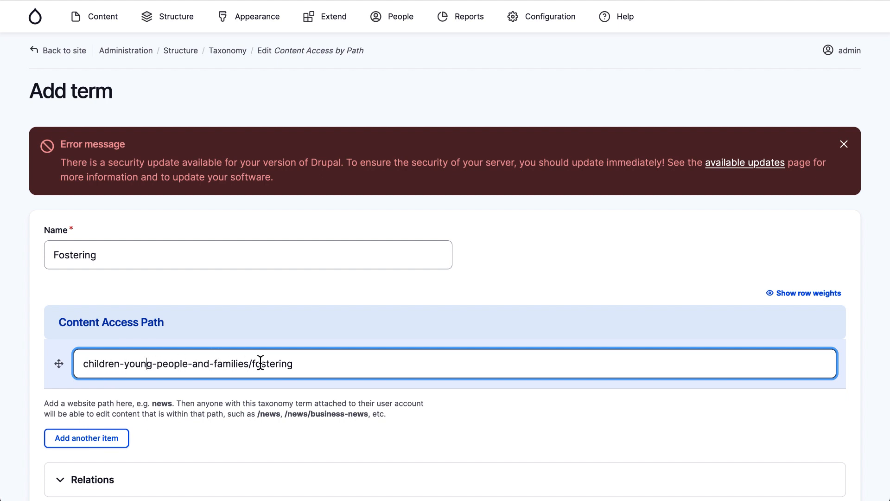
pyautogui.click(293, 364)
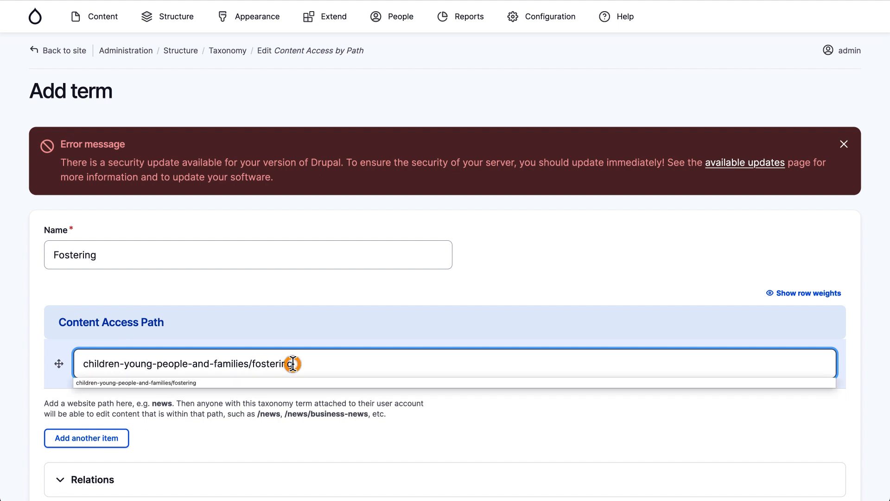
pyautogui.click(301, 364)
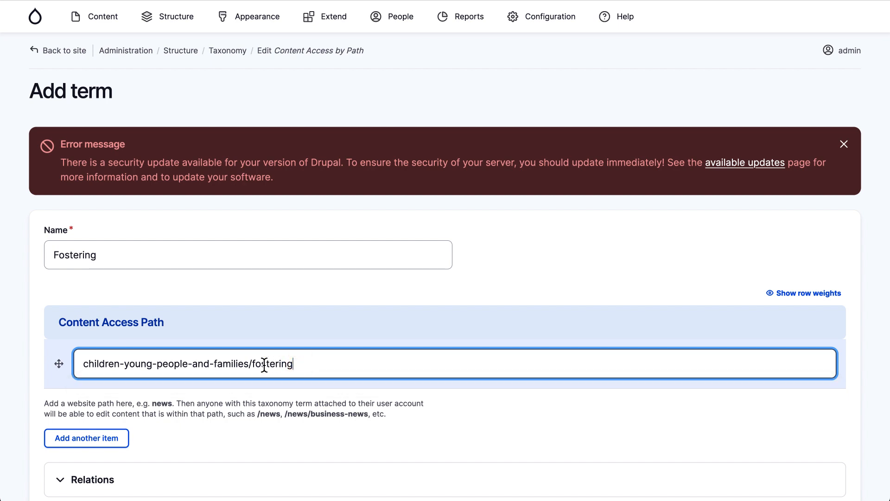
pyautogui.moveTo(251, 364); pyautogui.dragTo(81, 373)
pyautogui.click(292, 364)
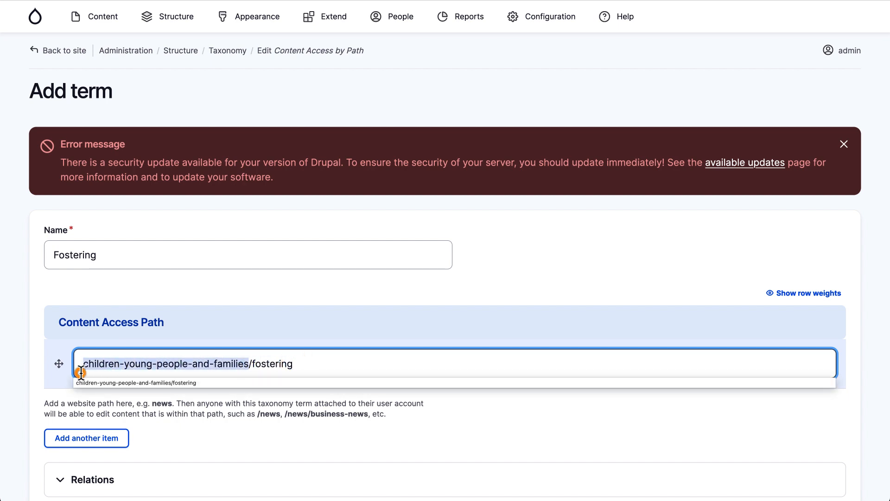
pyautogui.click(80, 370)
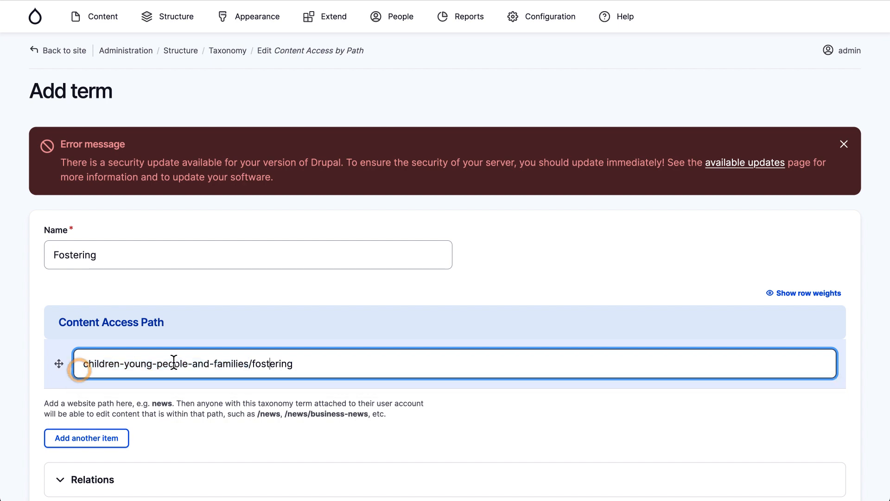
# Append /about to the fostering path as an example subpage and remove it again
pyautogui.doubleClick(271, 364)
pyautogui.click(309, 362)
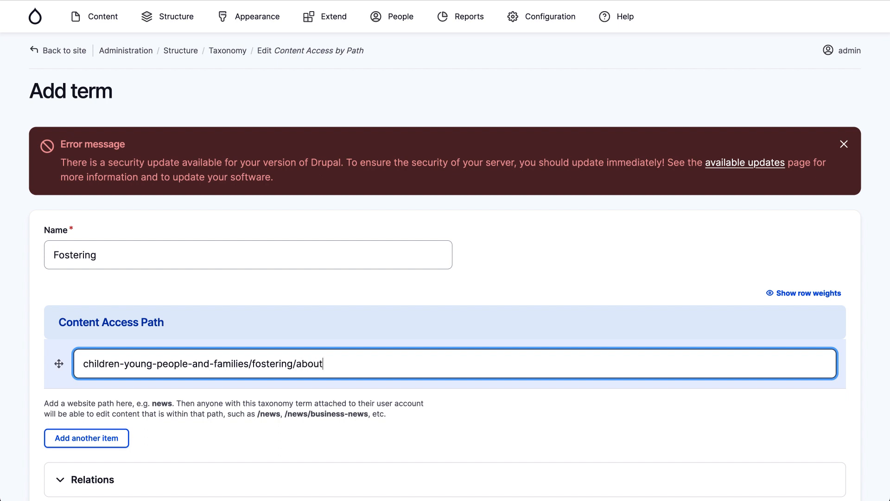
pyautogui.press('BackSpace')
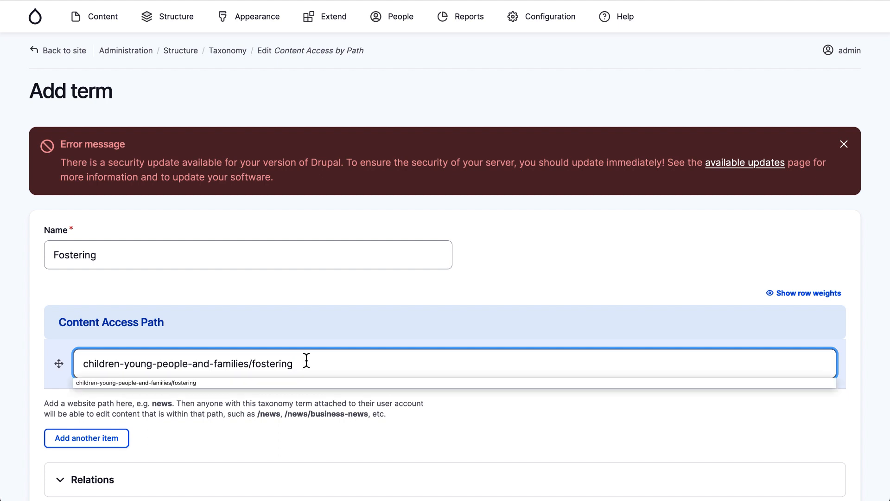
pyautogui.click(296, 321)
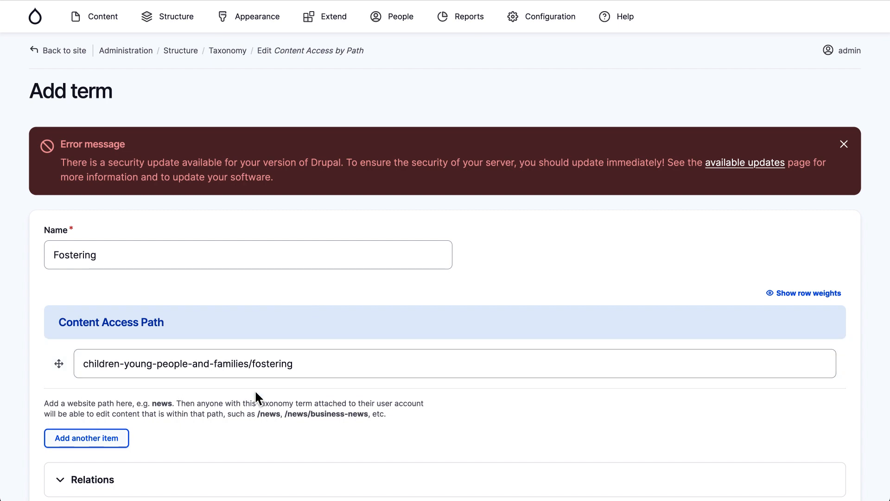
# Add news/fostering as a second content access path and save the Fostering term, returning to the term list
pyautogui.click(110, 440)
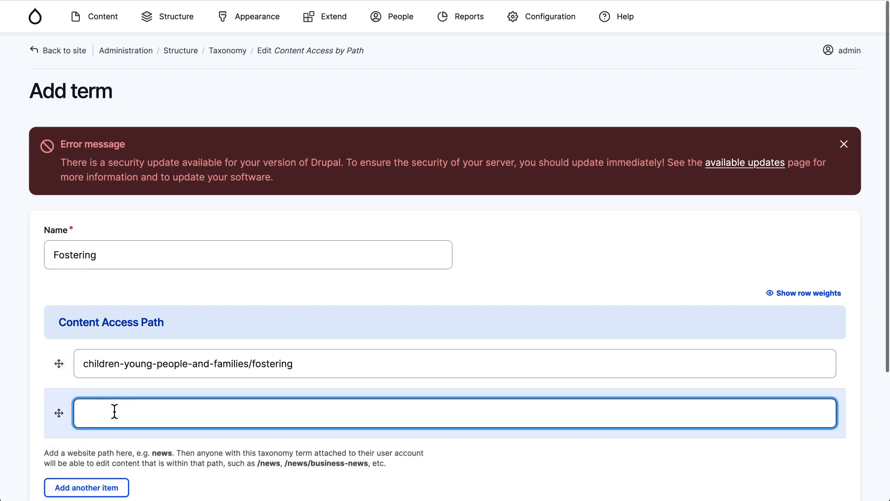
pyautogui.write('news')
pyautogui.press('Down')
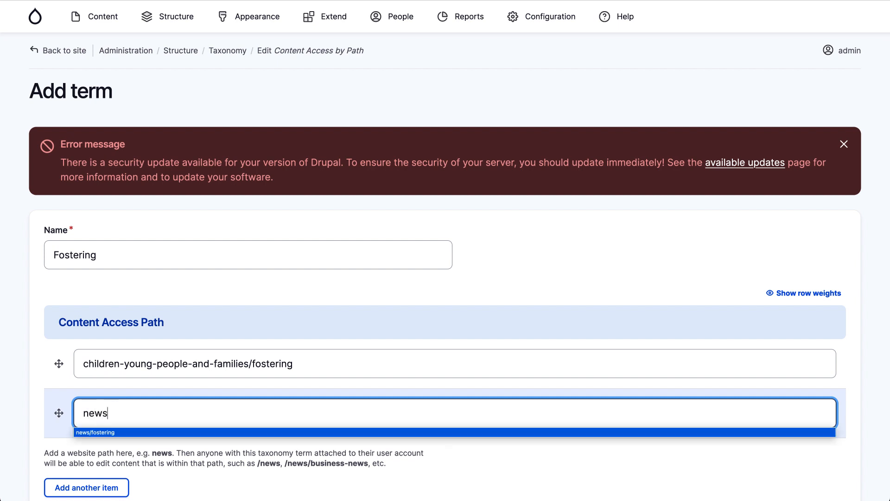
pyautogui.press('Return')
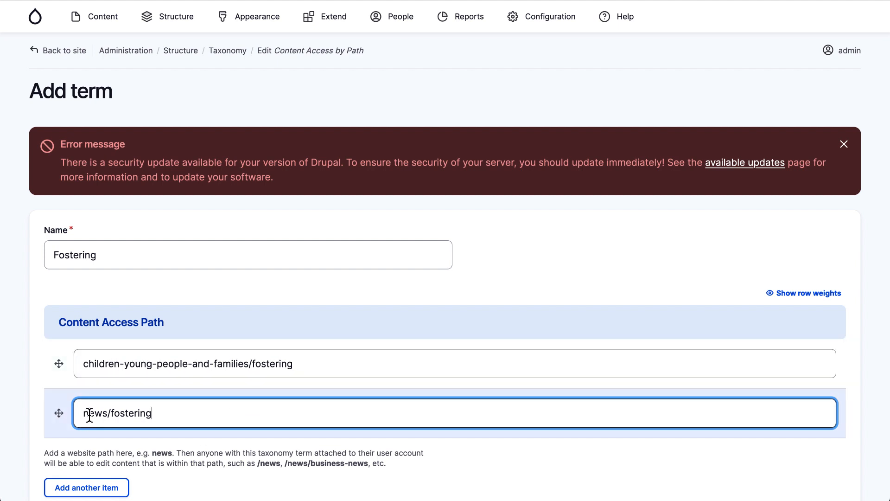
pyautogui.scroll(-4, 129, 413)
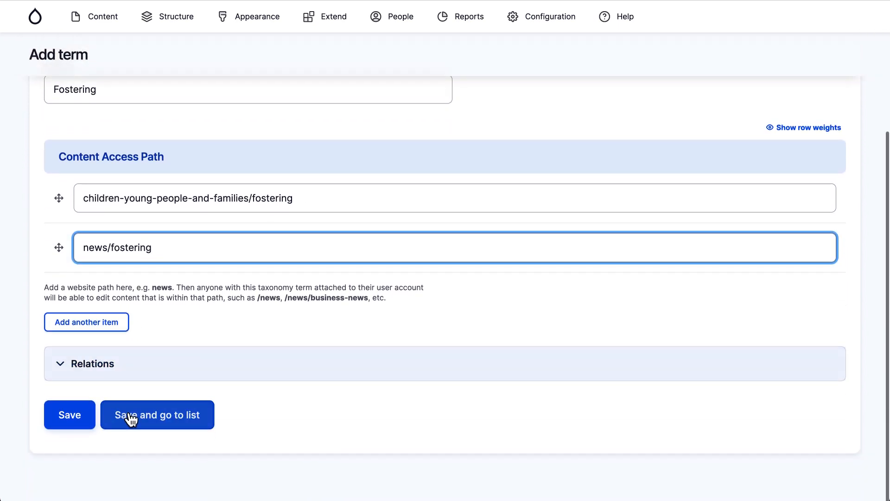
pyautogui.click(131, 418)
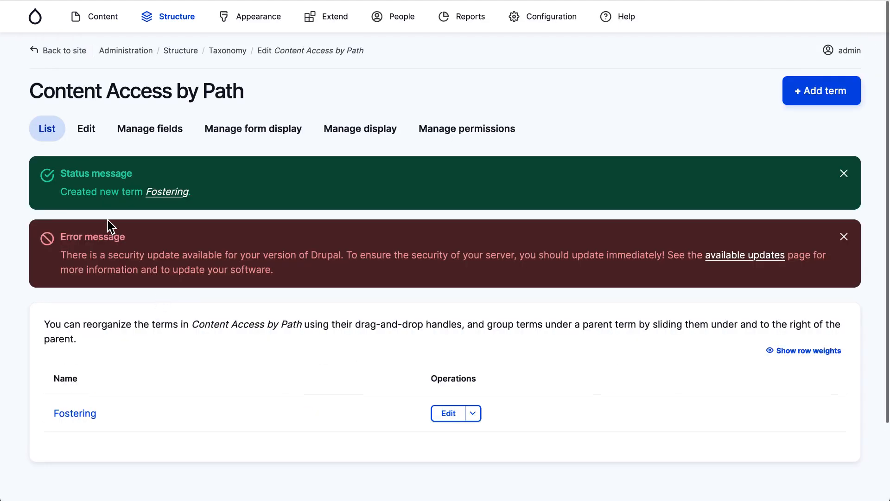
# Start another term in the vocabulary and name it Planning, land and recycling
pyautogui.click(786, 101)
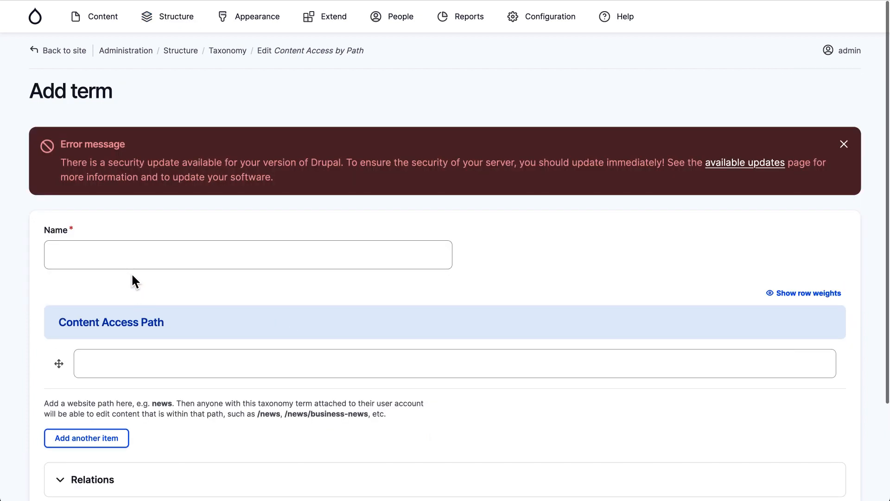
pyautogui.click(131, 258)
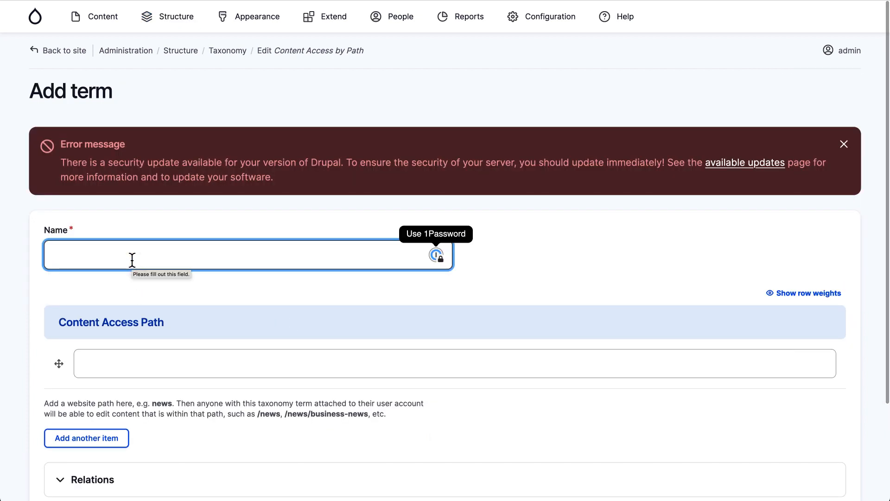
pyautogui.write('Pla')
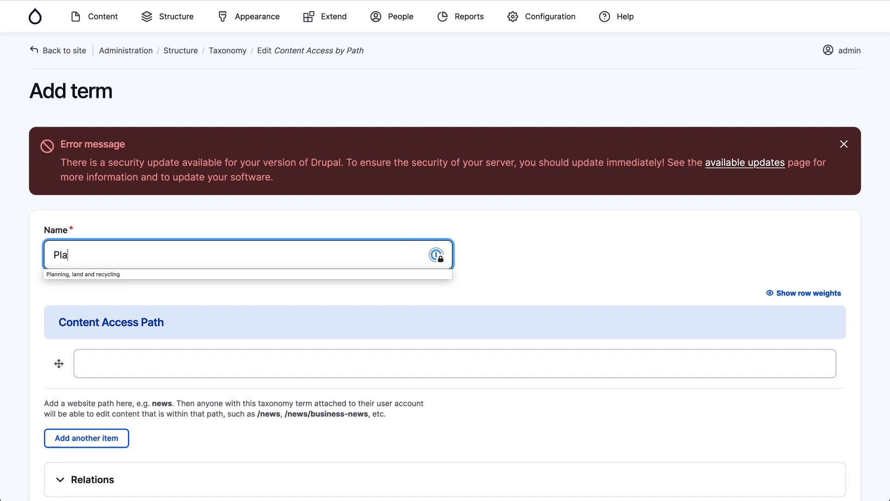
pyautogui.press('Down')
pyautogui.press('Return')
# Set the term's content access path to planning-land-and-recycling and save it, returning to the term list
pyautogui.click(119, 365)
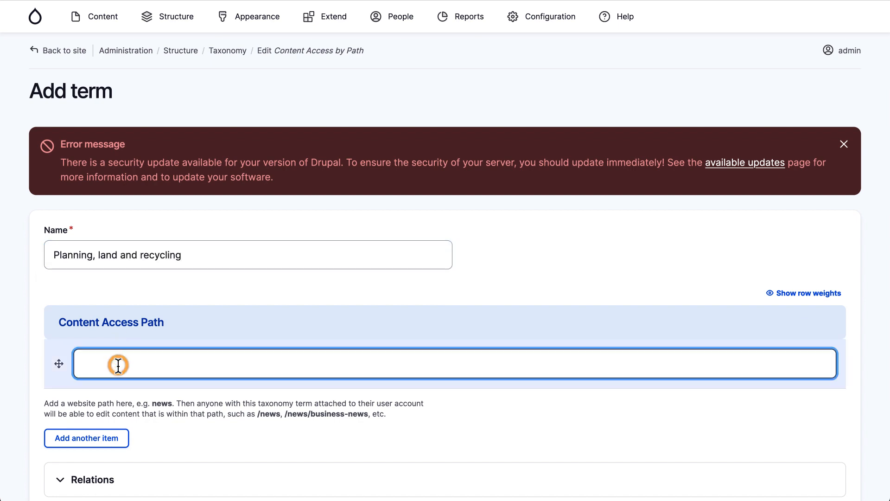
pyautogui.write('pl')
pyautogui.press('Down')
pyautogui.press('Return')
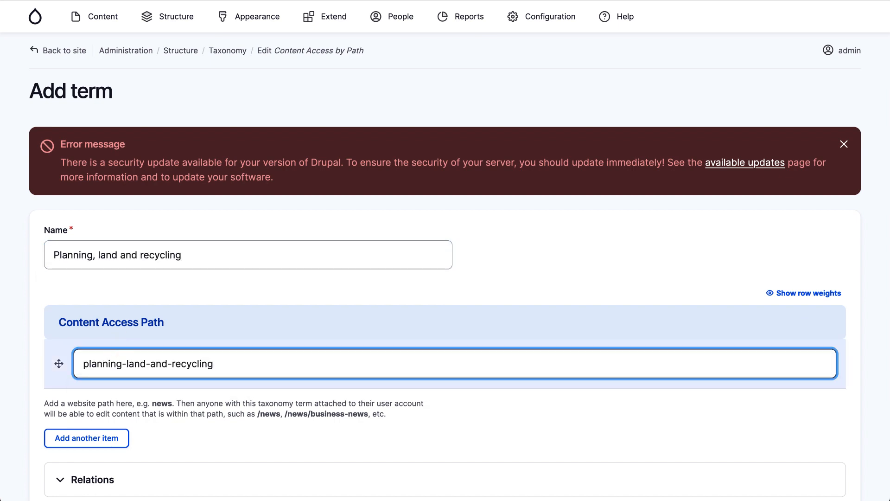
pyautogui.scroll(-3, 161, 438)
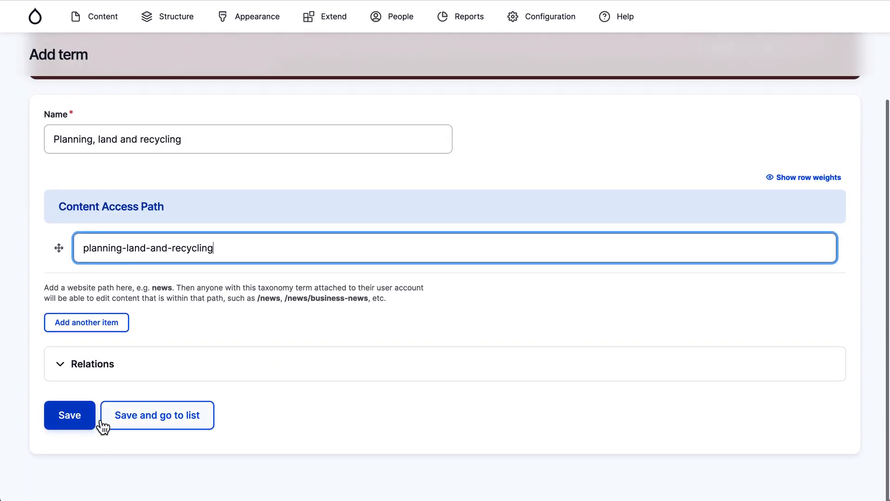
pyautogui.click(124, 416)
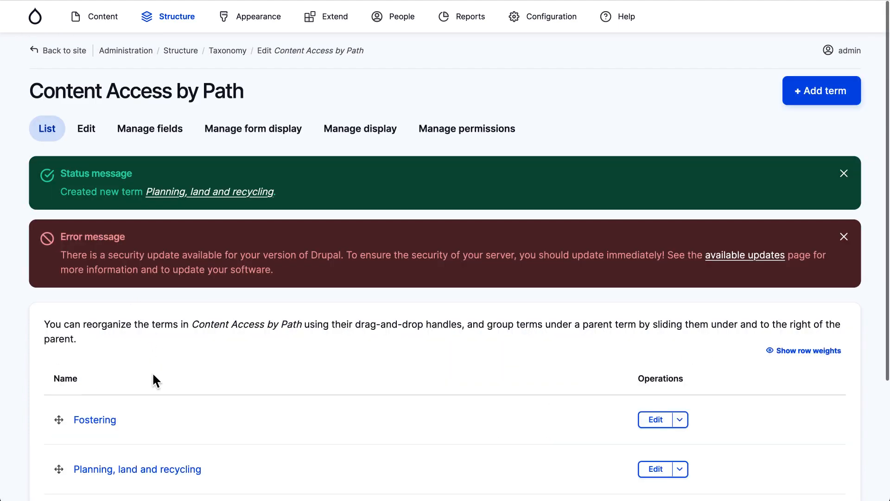
# Open the Content Access by Path settings and save User manager and Administrator as the roles that can assign the content access taxonomy
pyautogui.scroll(-2, 153, 380)
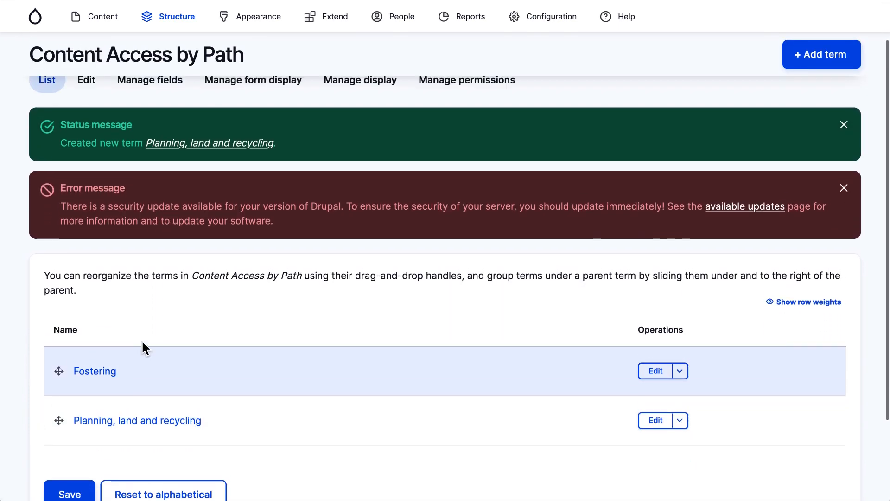
pyautogui.scroll(2, 143, 347)
pyautogui.moveTo(541, 20)
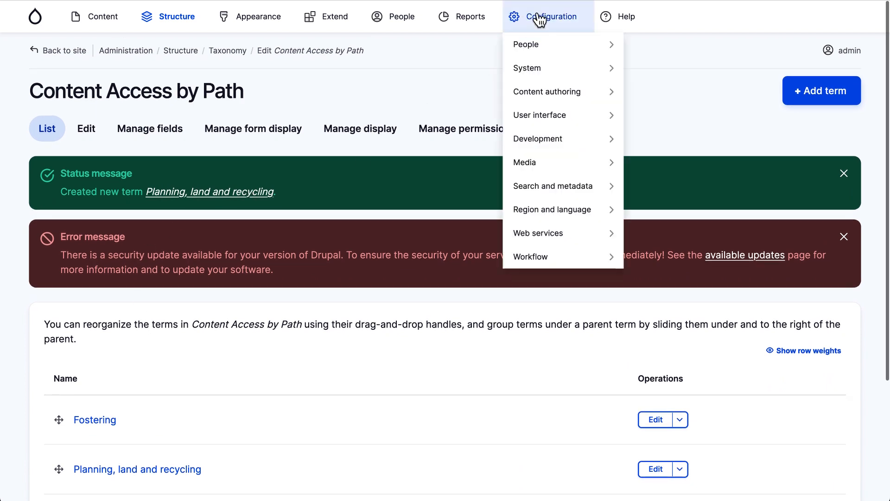
pyautogui.moveTo(546, 90)
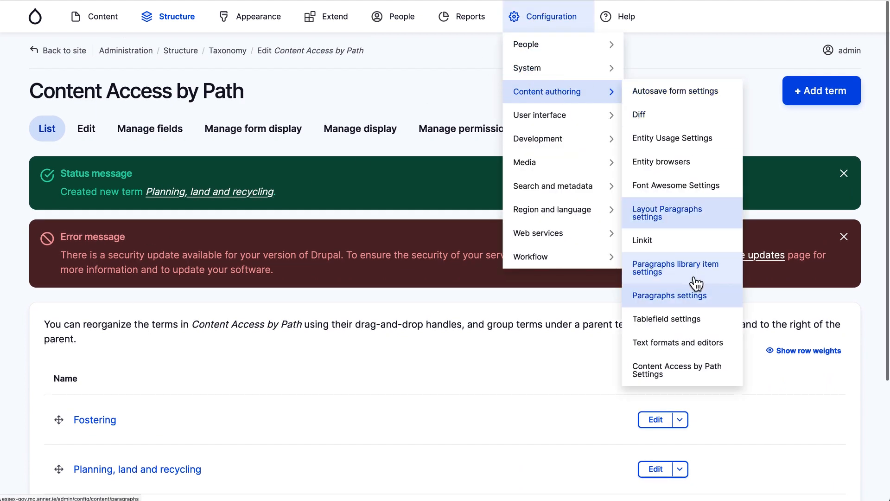
pyautogui.click(675, 380)
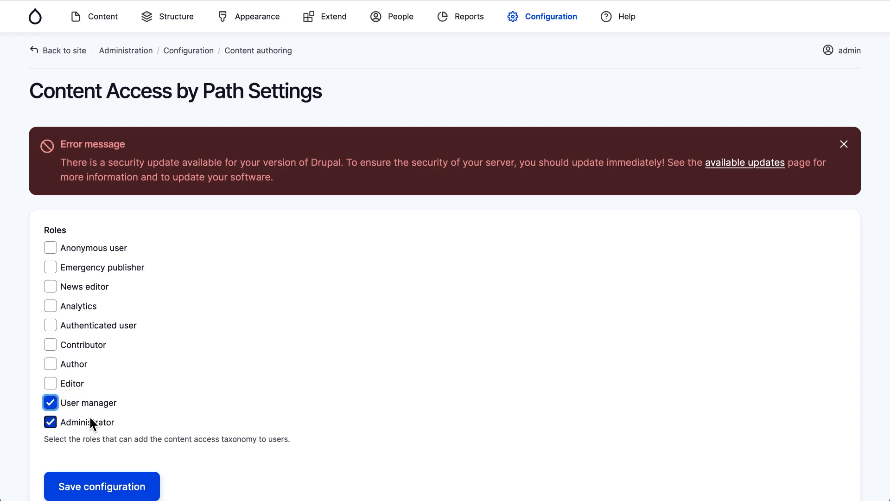
pyautogui.click(105, 487)
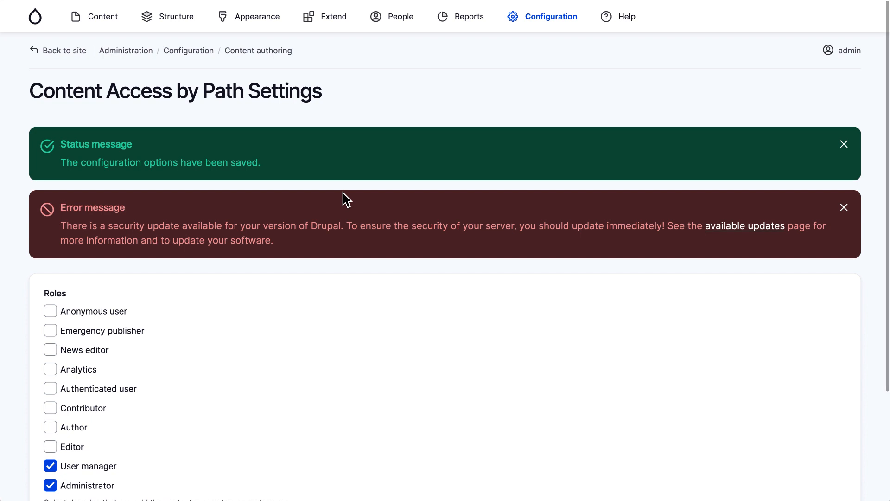
# Find the user account whose only role is Editor in the people list and open it for editing
pyautogui.click(391, 27)
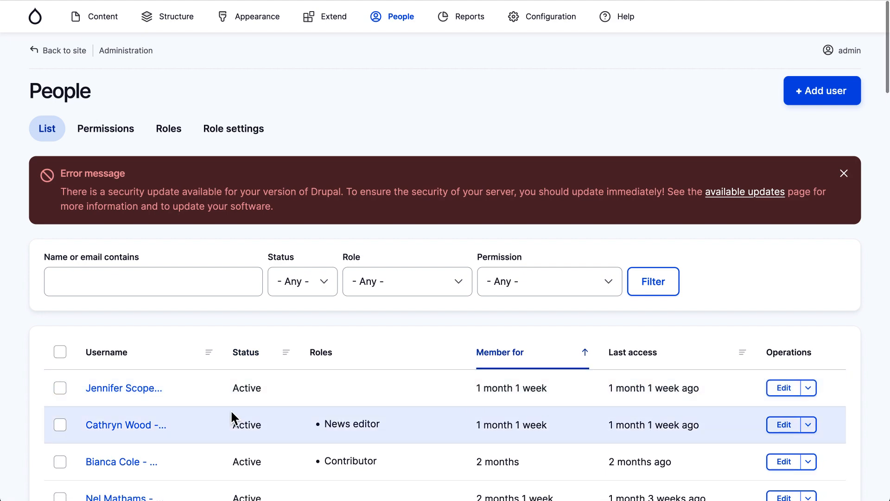
pyautogui.scroll(-3, 231, 411)
pyautogui.scroll(-6, 230, 410)
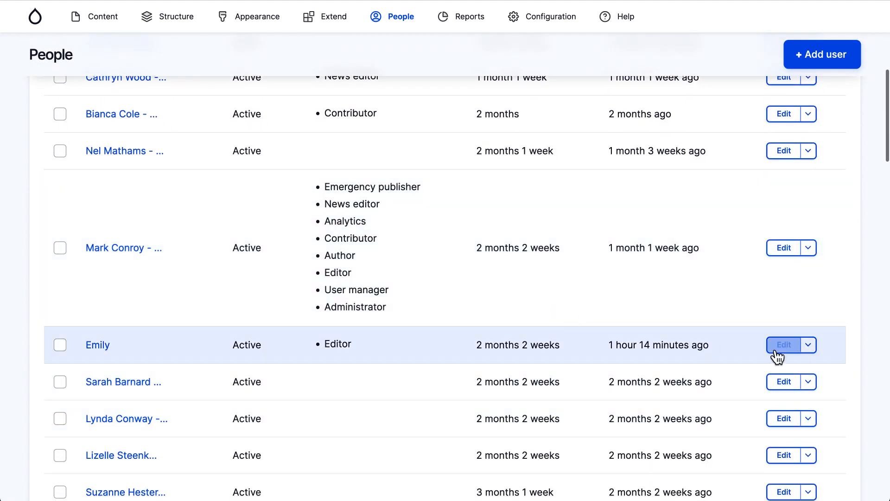
pyautogui.click(779, 345)
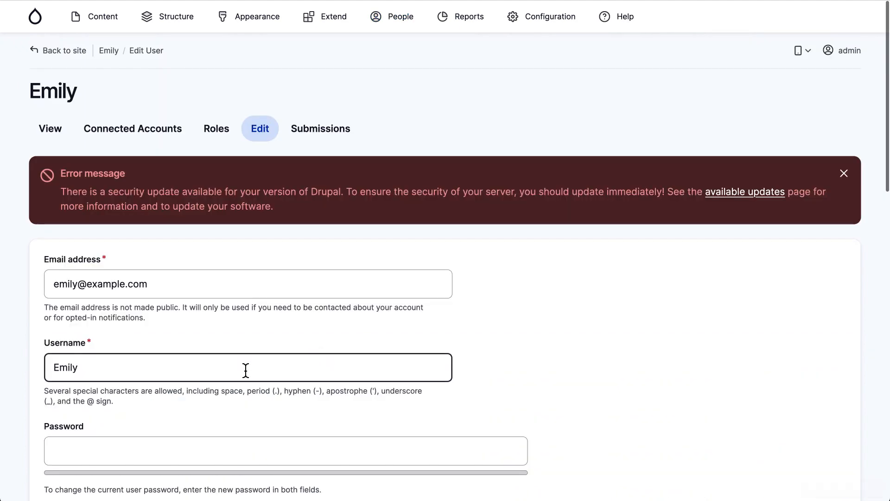
# Assign the Fostering term to the editor's account as its Content Access by Path value and save the account
pyautogui.scroll(-6, 245, 369)
pyautogui.scroll(-10, 247, 377)
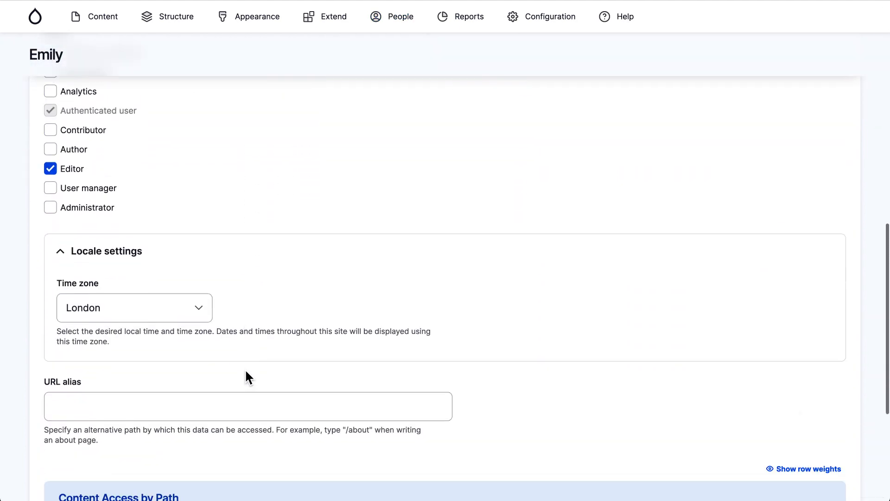
pyautogui.scroll(-2, 195, 401)
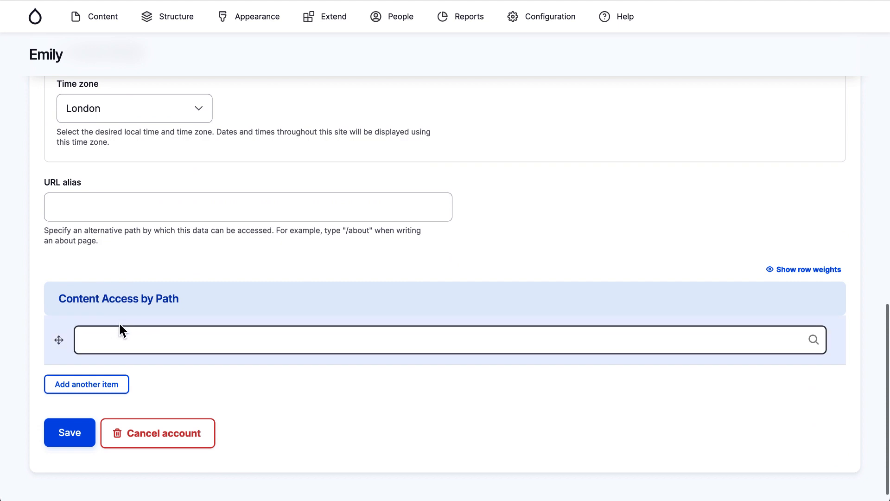
pyautogui.click(100, 340)
pyautogui.write('f')
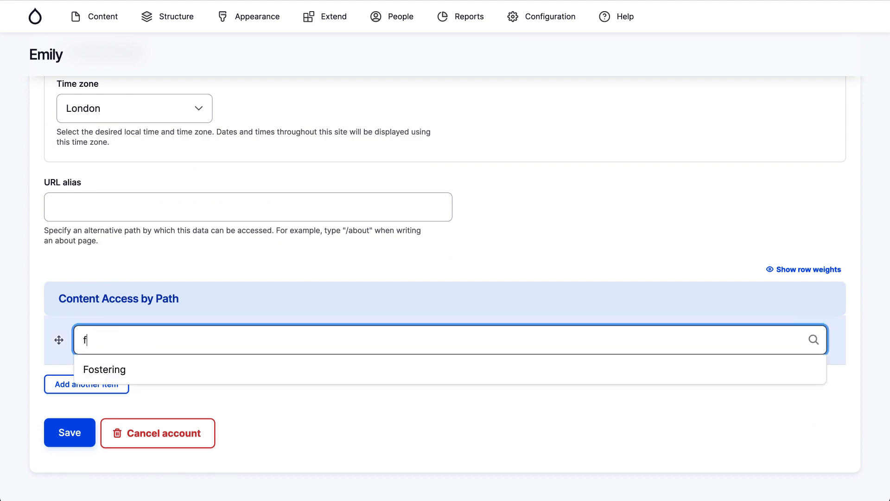
pyautogui.click(104, 370)
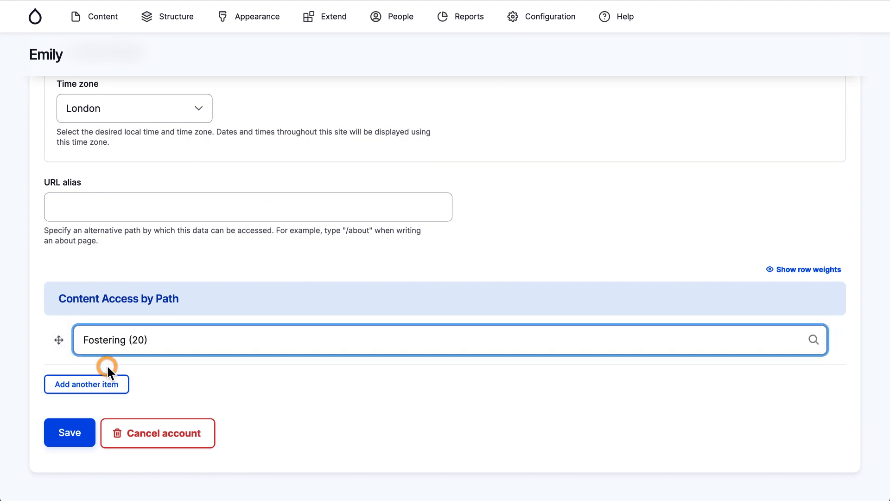
pyautogui.click(70, 438)
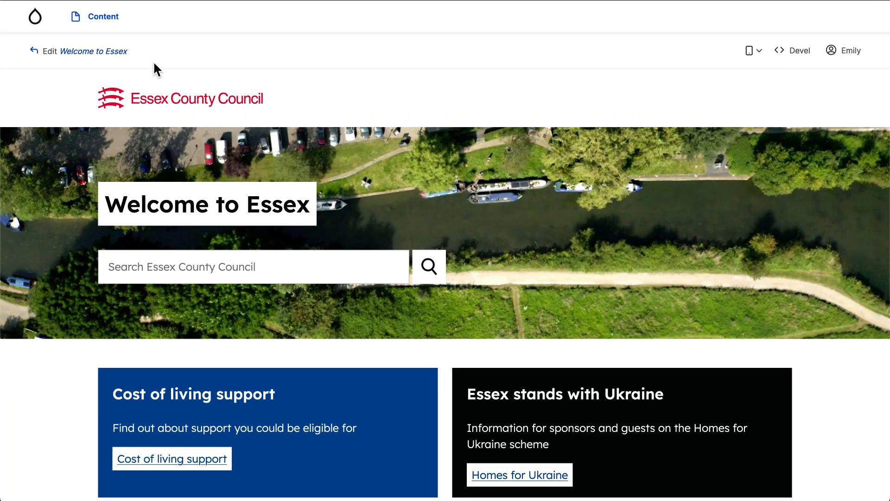
# In the editor's own session, open the content overview and inspect which fields the editor's profile edit form offers
pyautogui.click(99, 22)
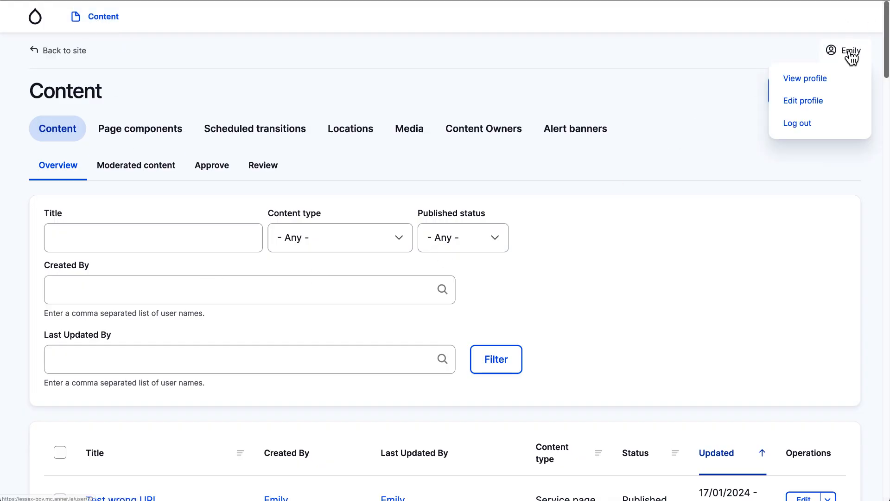
pyautogui.moveTo(852, 51)
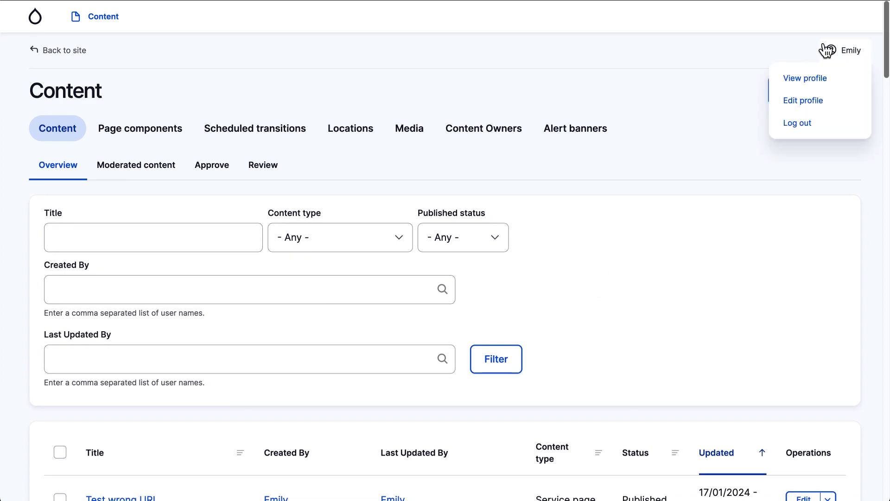
pyautogui.click(819, 111)
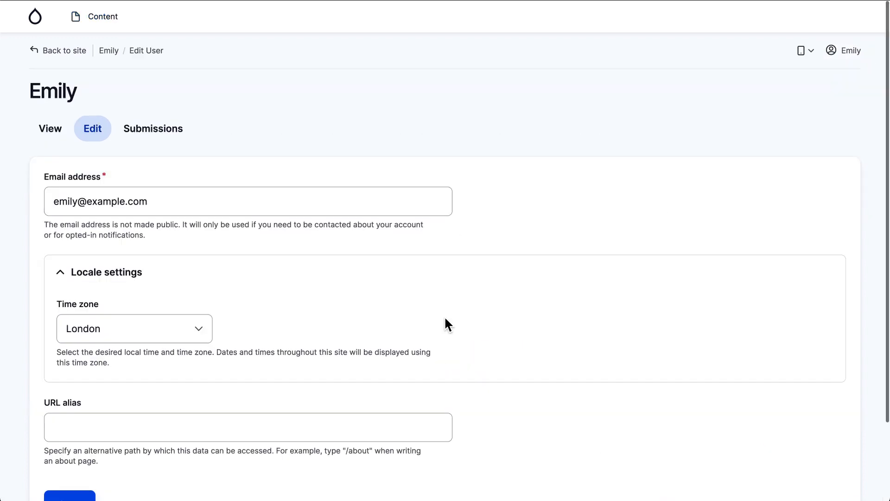
pyautogui.scroll(-3, 292, 389)
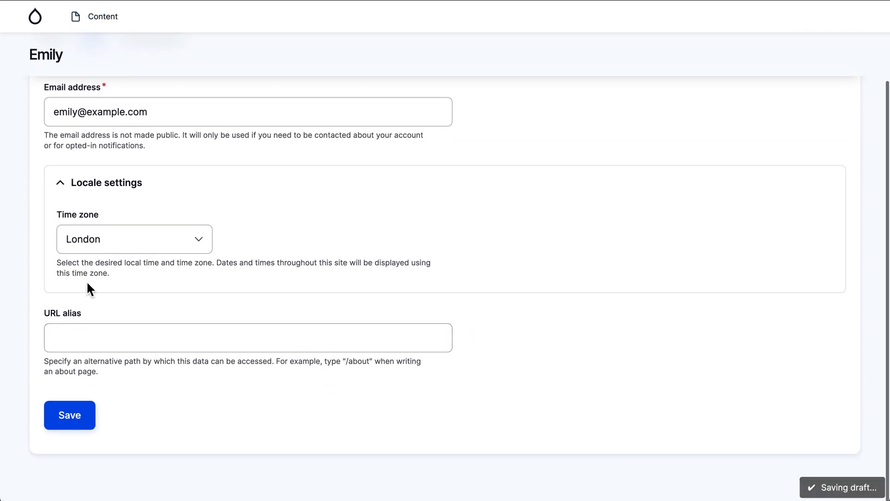
pyautogui.scroll(2, 108, 355)
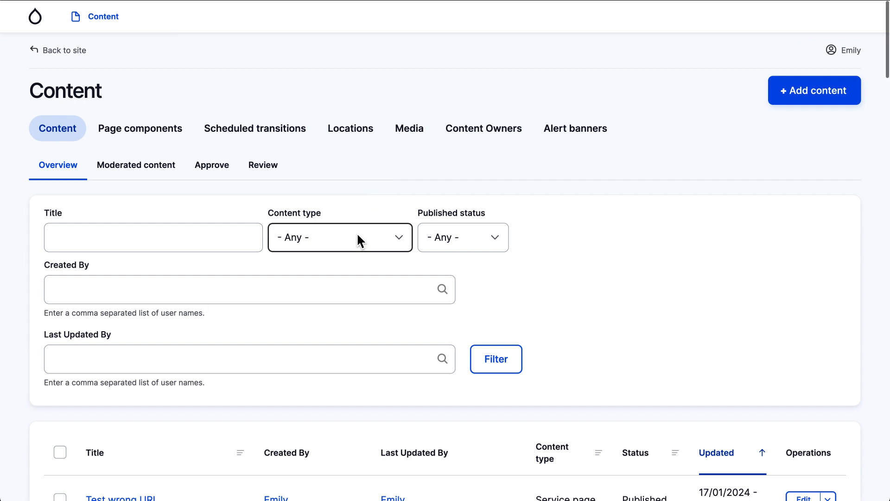
# Review the editor's content list and check who created the Fostering service page
pyautogui.scroll(-3, 357, 232)
pyautogui.scroll(-5, 357, 232)
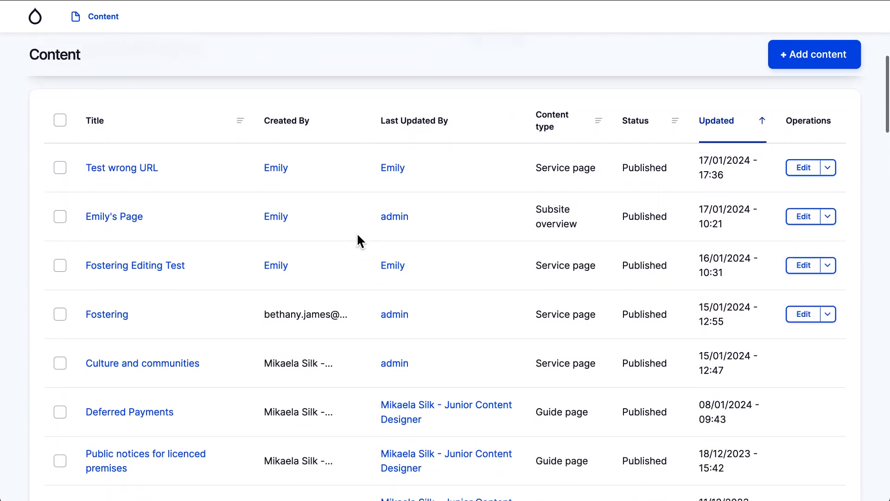
pyautogui.moveTo(264, 306); pyautogui.dragTo(344, 308)
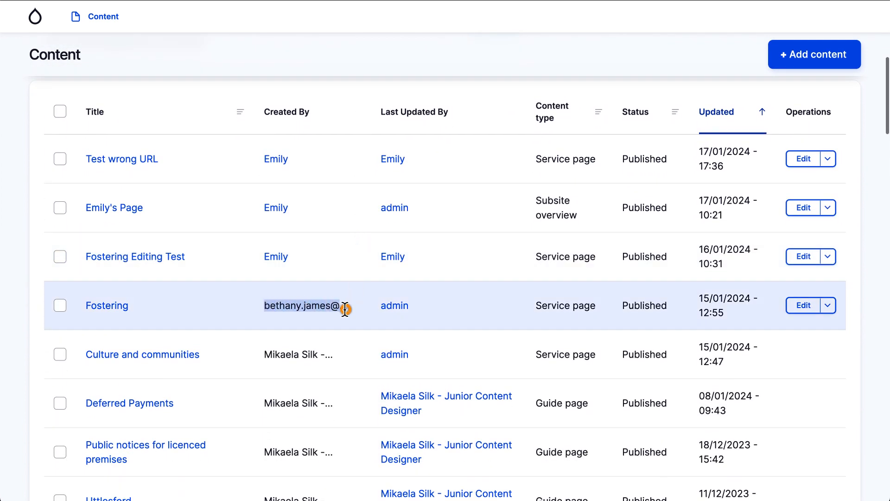
pyautogui.click(352, 307)
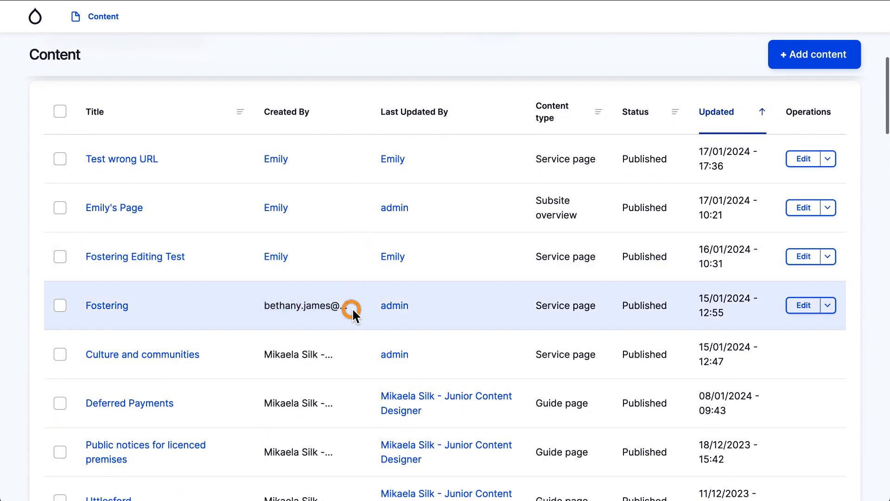
# Open the Fostering page's edit form as the editor, look through its fields, and return to the content list
pyautogui.click(105, 310)
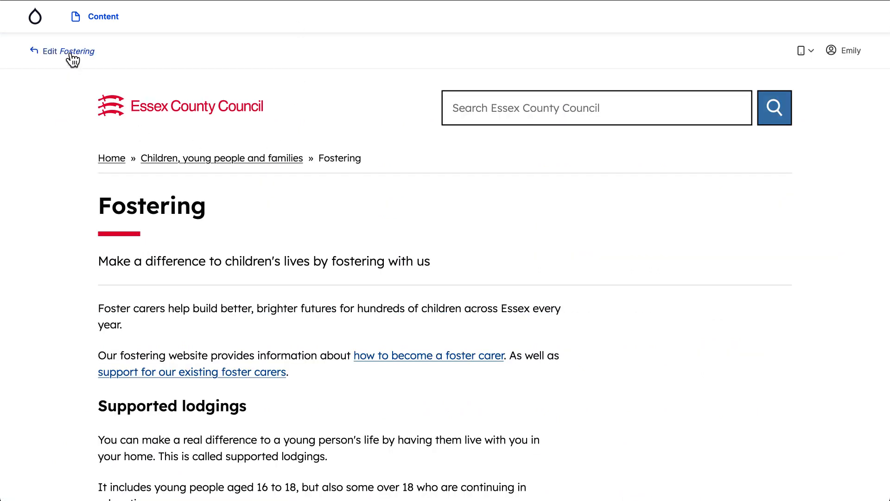
pyautogui.click(73, 55)
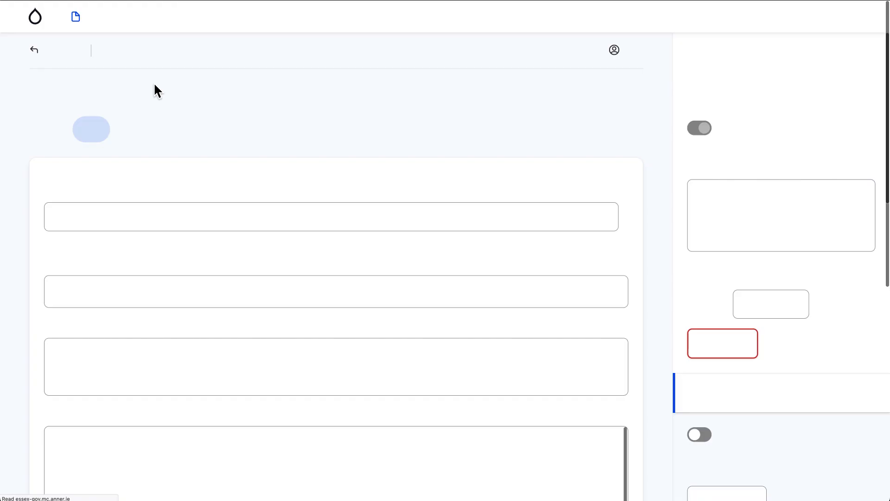
pyautogui.scroll(-10, 502, 291)
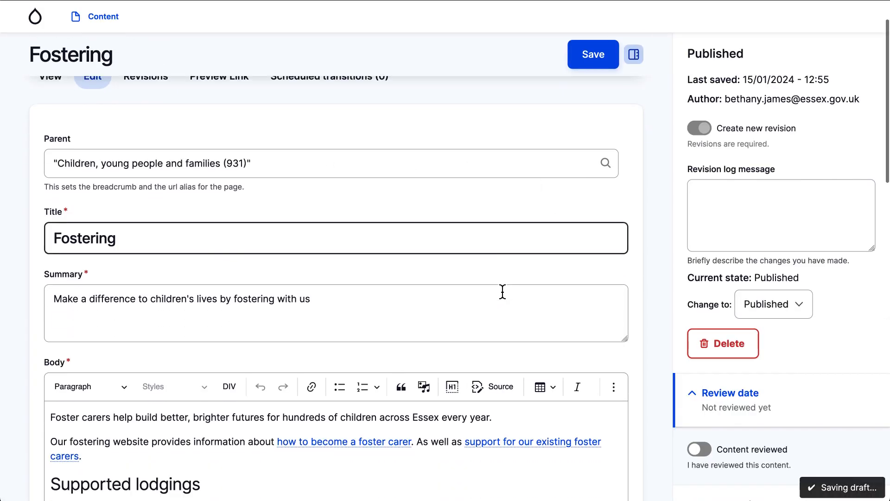
pyautogui.scroll(10, 502, 291)
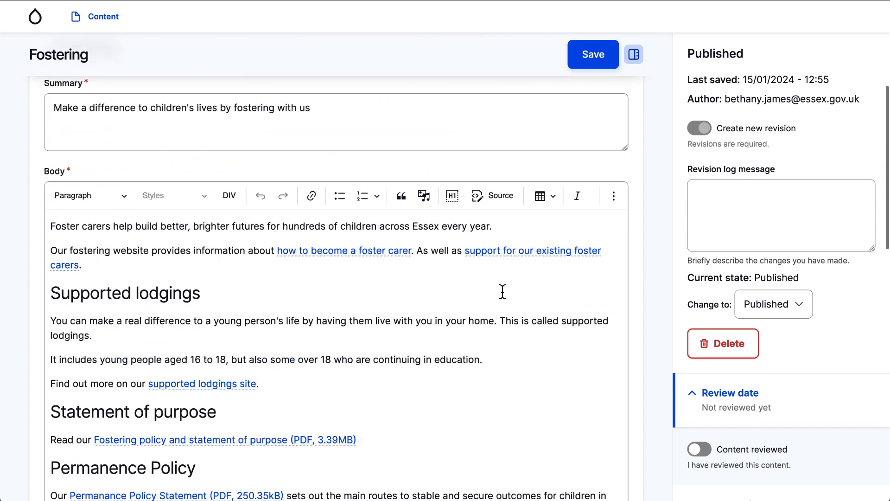
pyautogui.click(214, 0)
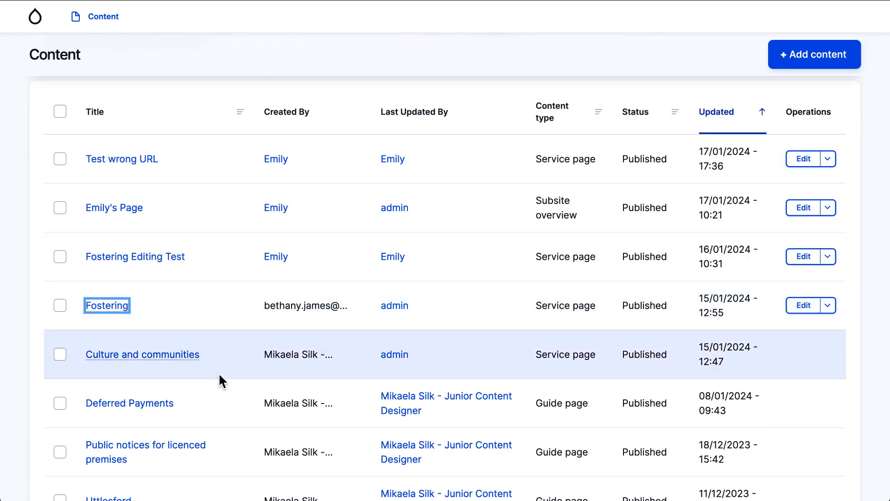
# Try to edit the Culture and communities page as the editor and return to the content list
pyautogui.click(128, 355)
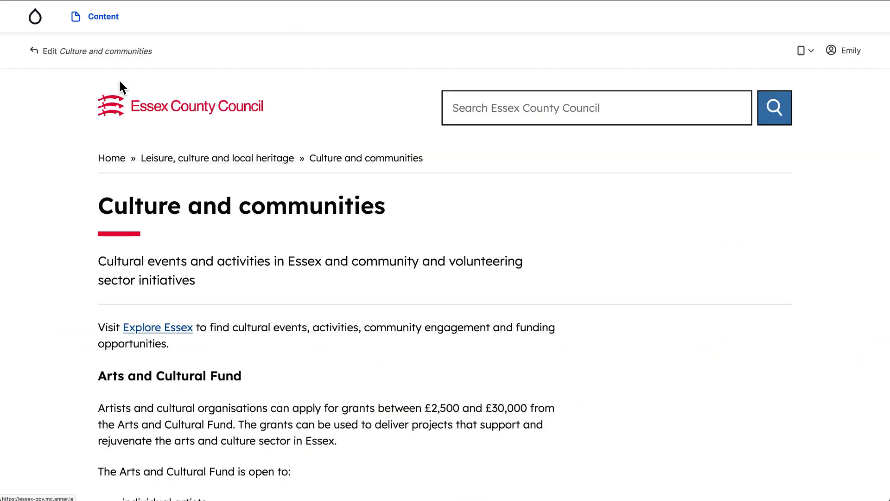
pyautogui.click(82, 52)
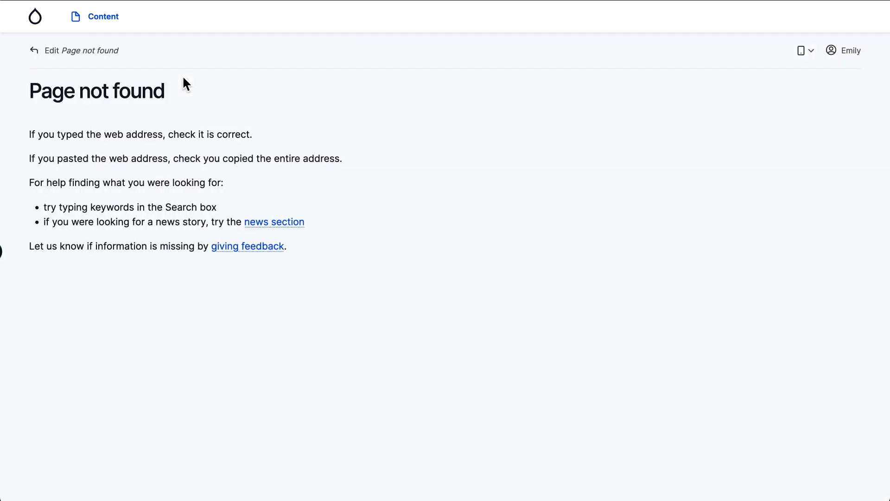
pyautogui.hscroll(-5, 183, 77)
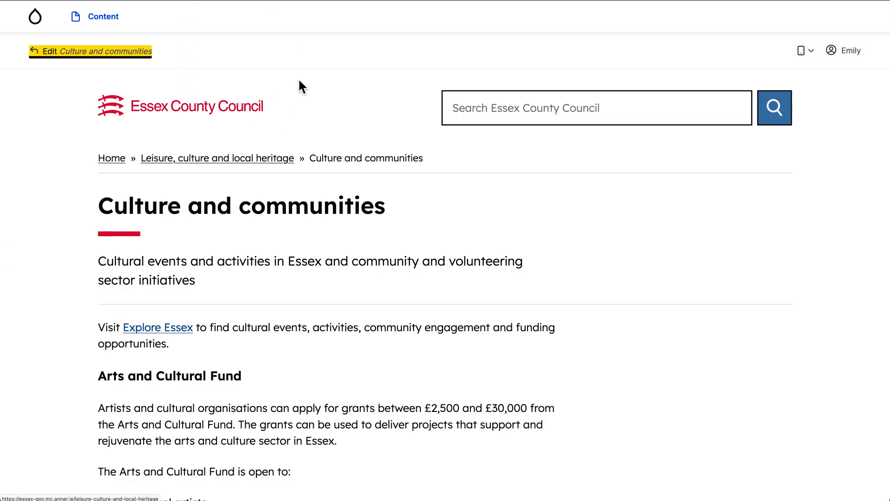
pyautogui.click(116, 0)
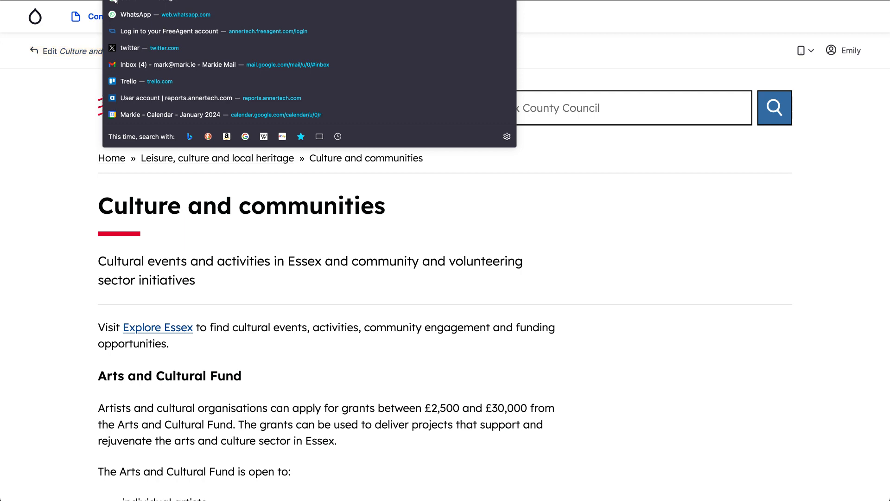
pyautogui.click(220, 215)
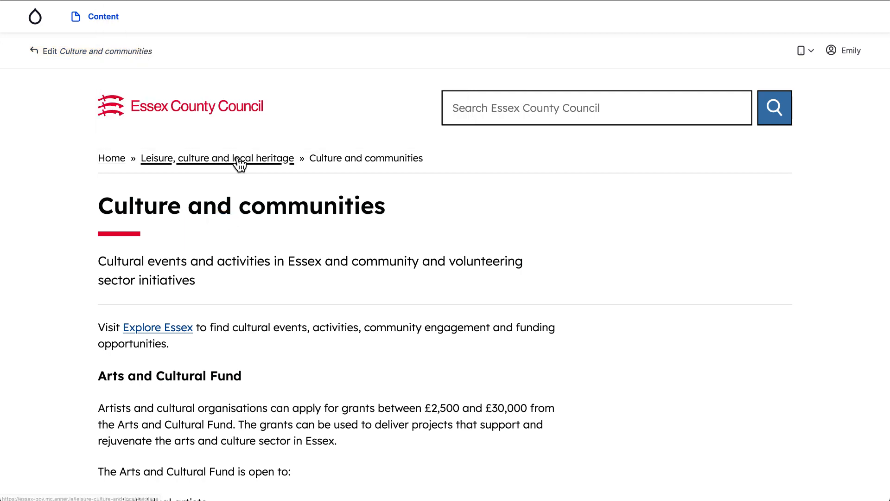
pyautogui.hotkey('alt', 'Left')
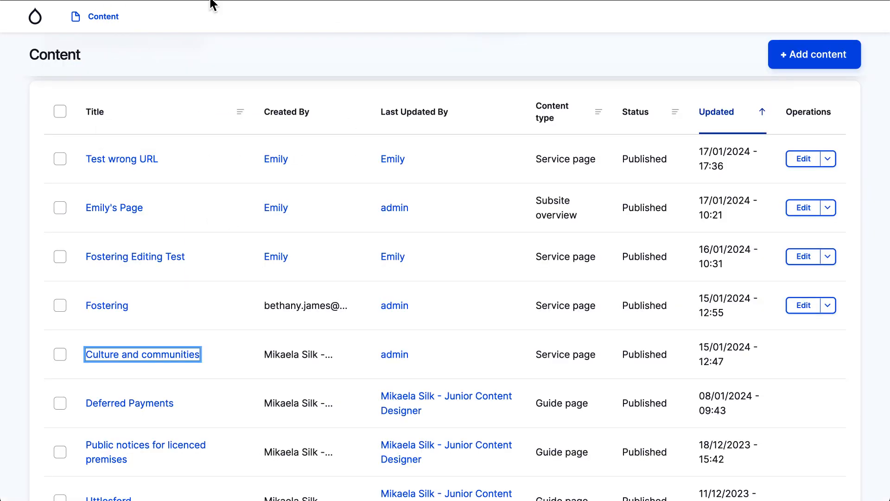
# Check which pages in the editor's content list have an edit operation, comparing Fostering with Culture and communities and the pages below
pyautogui.click(746, 346)
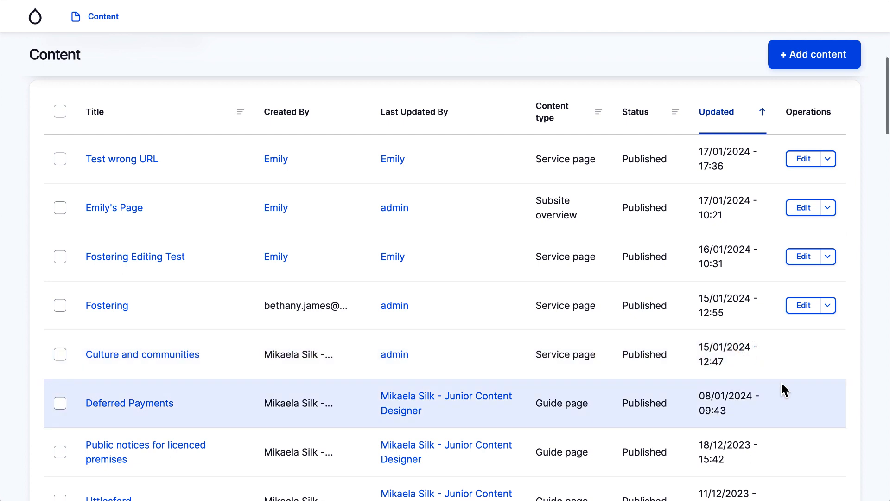
pyautogui.scroll(1, 781, 381)
pyautogui.scroll(7, 537, 324)
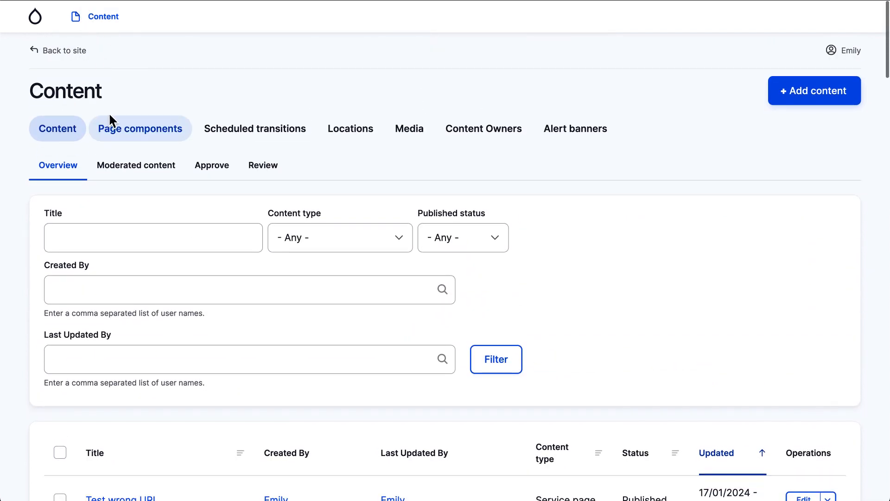
pyautogui.scroll(-10, 327, 232)
pyautogui.scroll(-1, 327, 228)
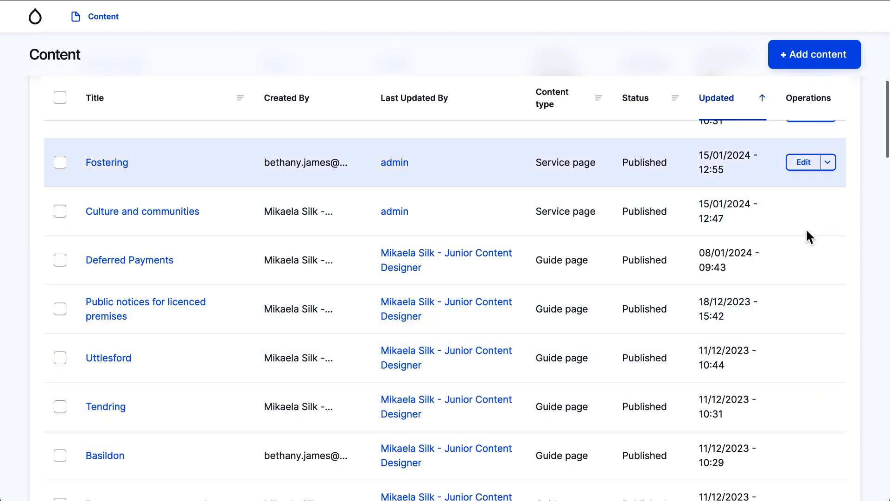
# Check the additional operations offered for the Fostering page in the editor's content list
pyautogui.click(826, 166)
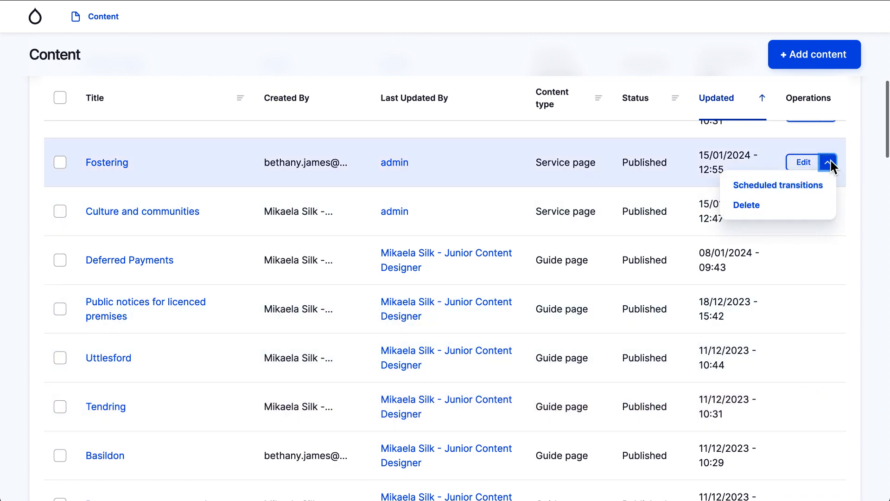
pyautogui.click(830, 161)
pyautogui.scroll(6, 592, 306)
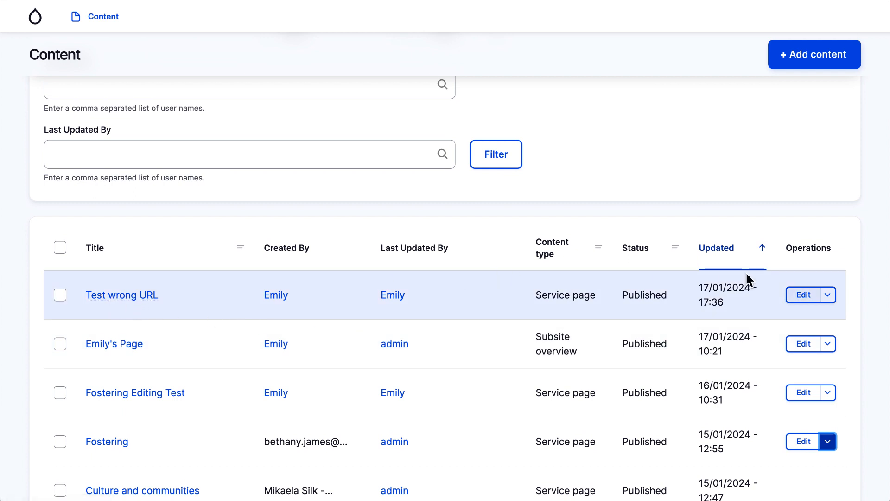
# Open the Test wrong URL page's edit form and examine its parent and URL alias settings
pyautogui.click(803, 296)
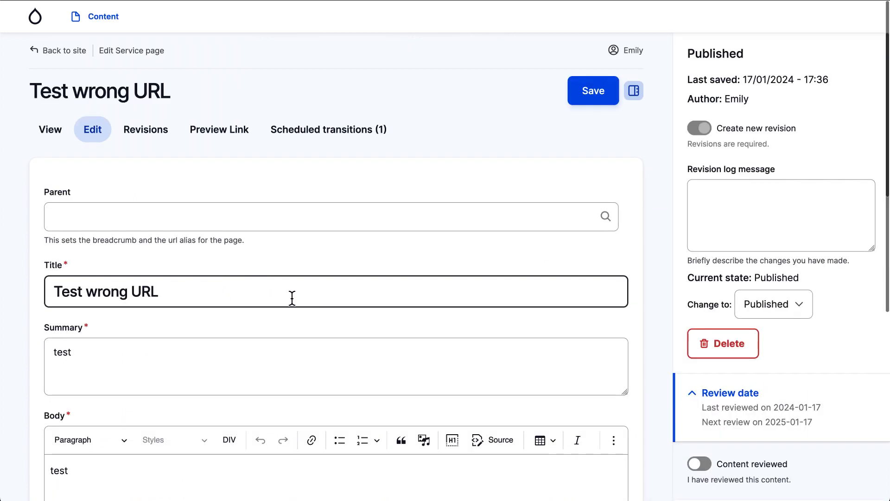
pyautogui.scroll(-4, 649, 355)
pyautogui.scroll(-6, 723, 348)
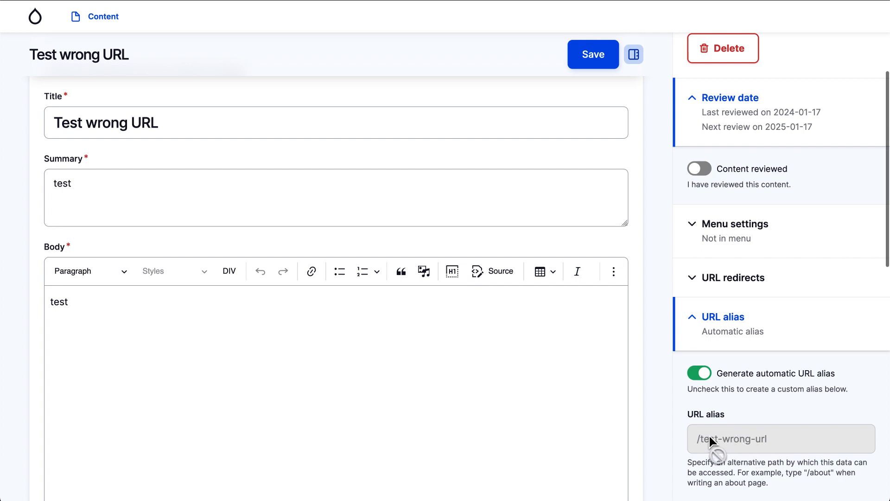
pyautogui.scroll(2, 663, 399)
pyautogui.scroll(3, 663, 398)
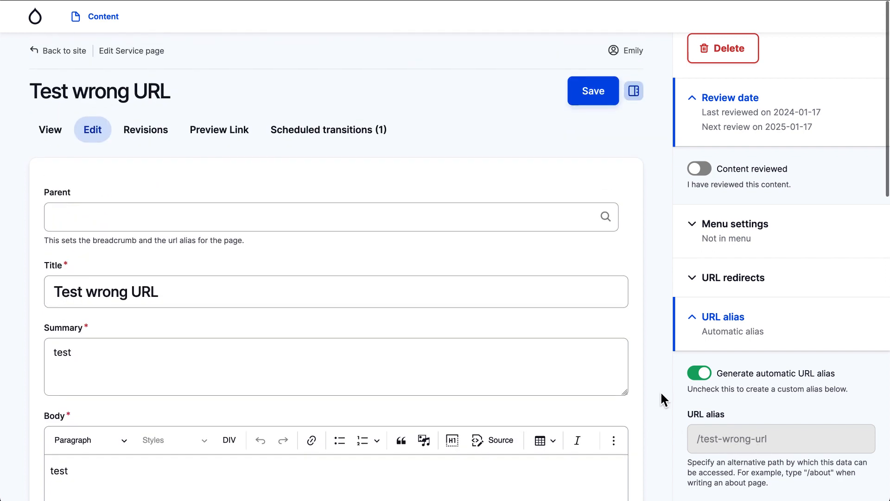
# Try replacing the Test wrong URL page's automatic alias with a custom one, clear it, and leave the form without saving
pyautogui.click(699, 373)
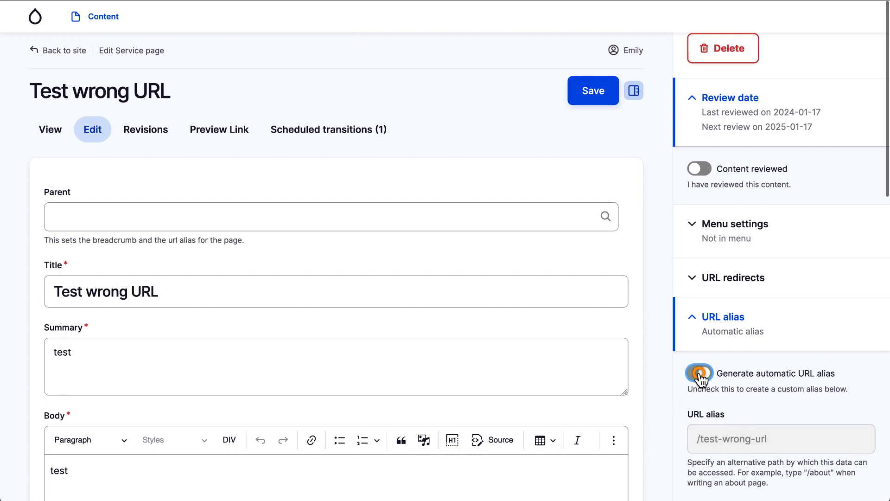
pyautogui.tripleClick(740, 439)
pyautogui.press('BackSpace')
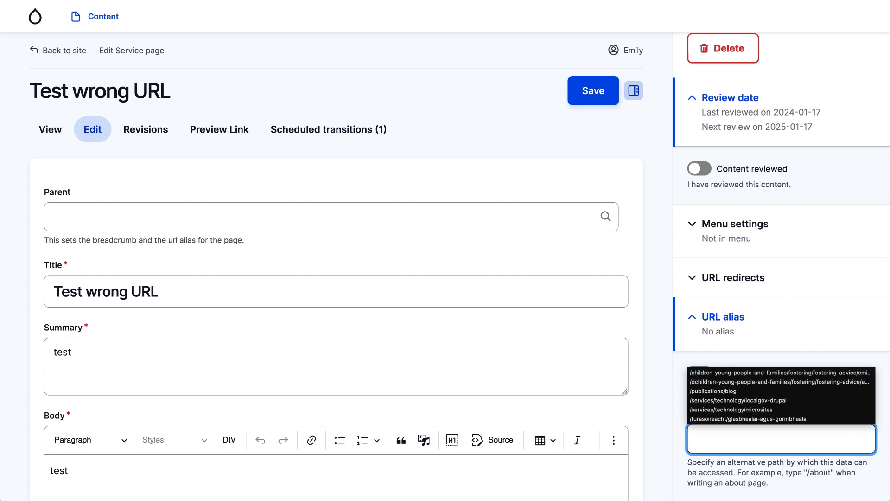
pyautogui.press('Escape')
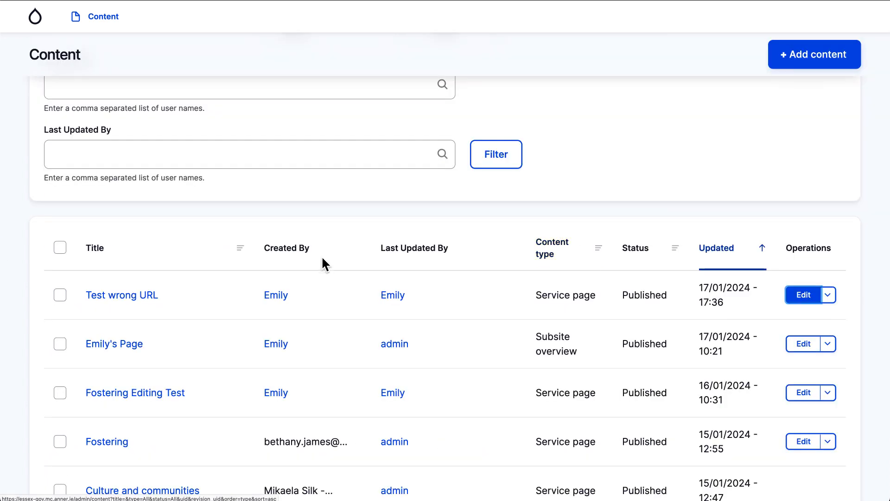
# Review the editor's content list for pages that have no edit operation
pyautogui.scroll(-3, 246, 292)
pyautogui.scroll(-3, 244, 292)
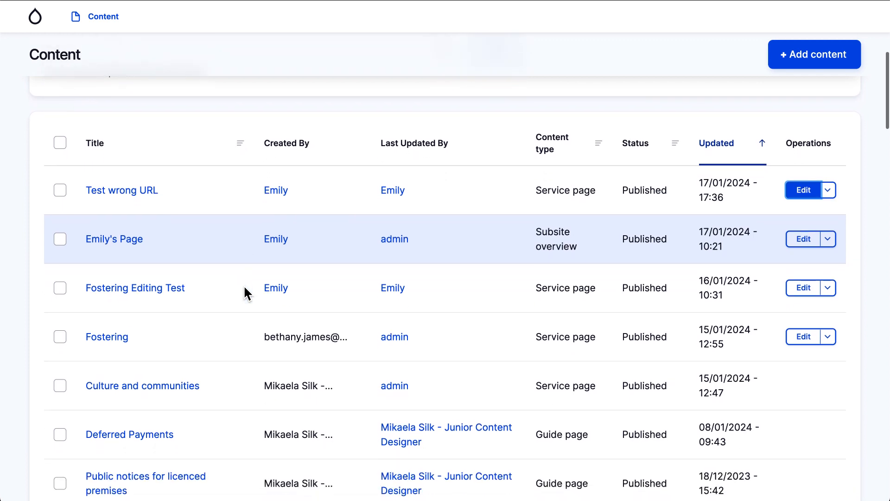
pyautogui.scroll(-3, 245, 289)
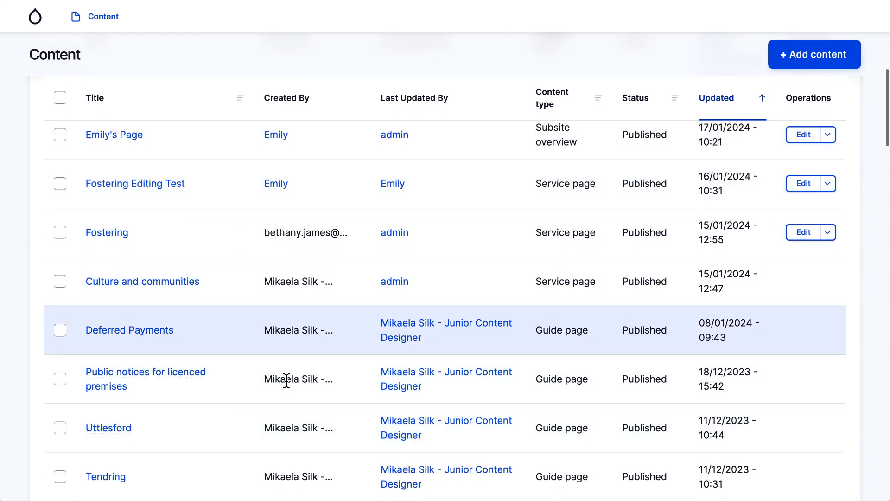
pyautogui.scroll(5, 180, 292)
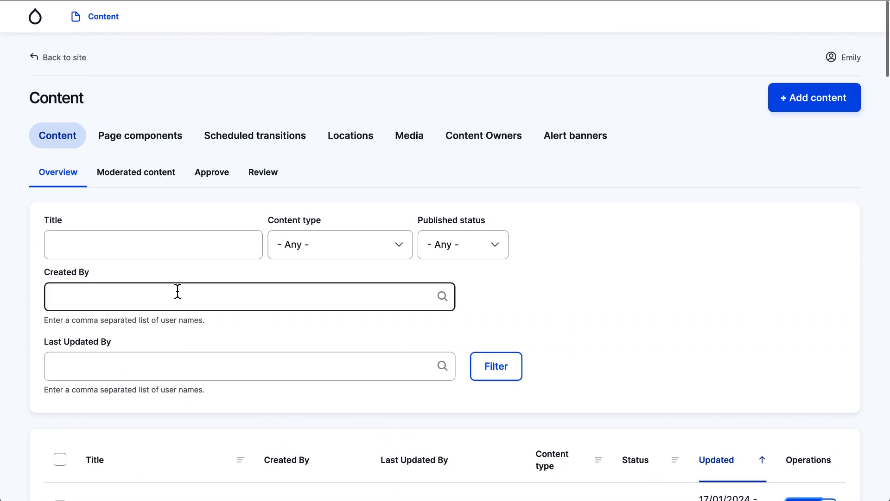
# Switch to the admin session, open the site's module list and filter it for "by p"
pyautogui.click(230, 76)
pyautogui.hotkey('ctrl', 'Up')
pyautogui.click(696, 130)
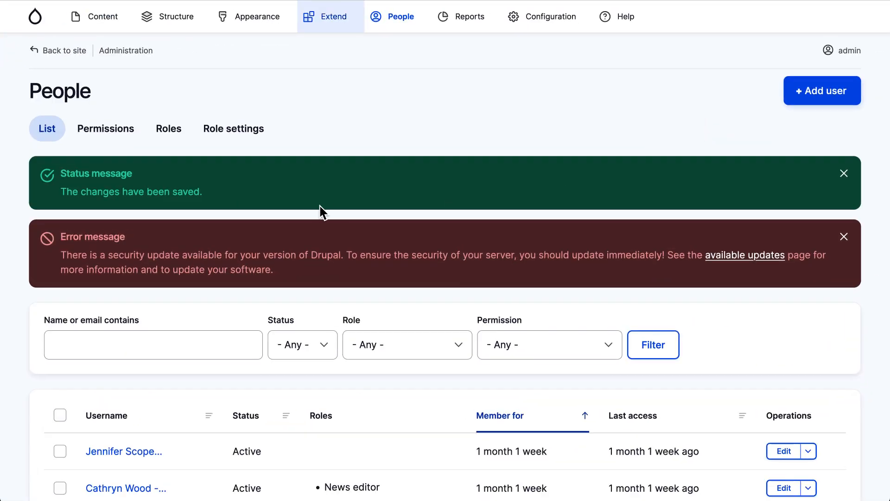
pyautogui.click(331, 24)
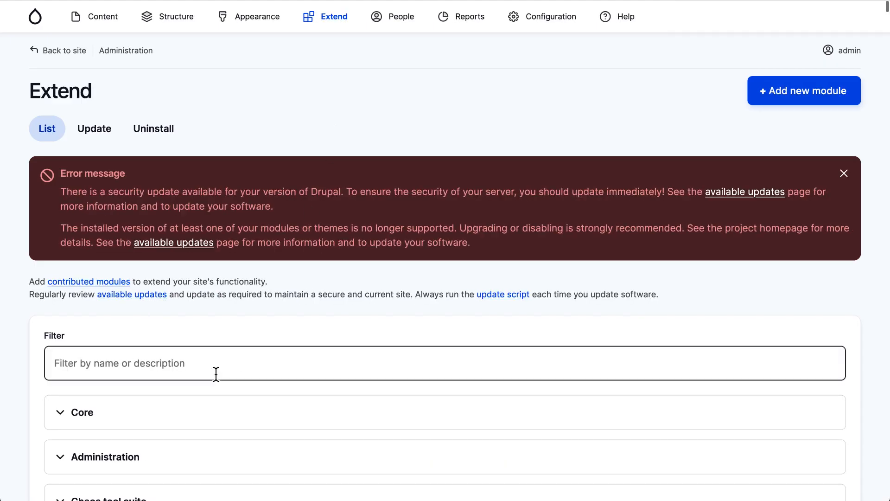
pyautogui.click(204, 369)
pyautogui.write('by p')
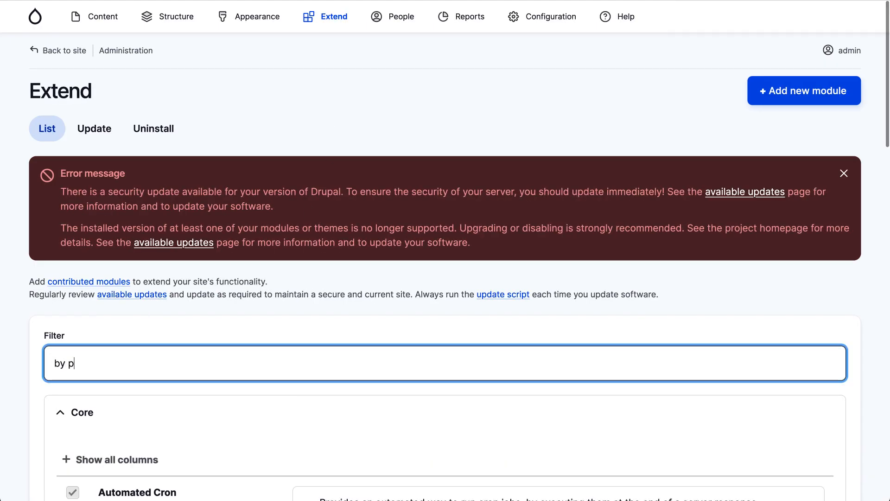
pyautogui.scroll(-2, 205, 369)
pyautogui.scroll(-4, 191, 366)
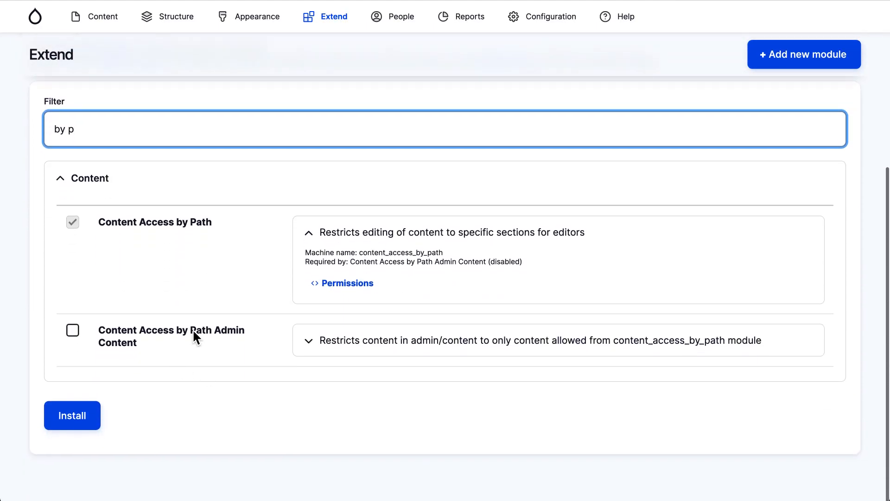
# Select the Content Access by Path Admin Content module, show its details, and install it
pyautogui.click(201, 331)
pyautogui.click(334, 341)
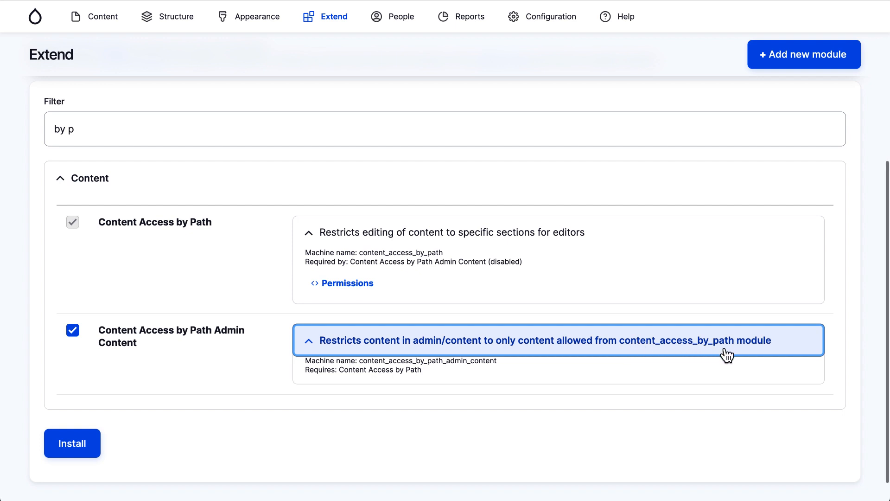
pyautogui.click(74, 444)
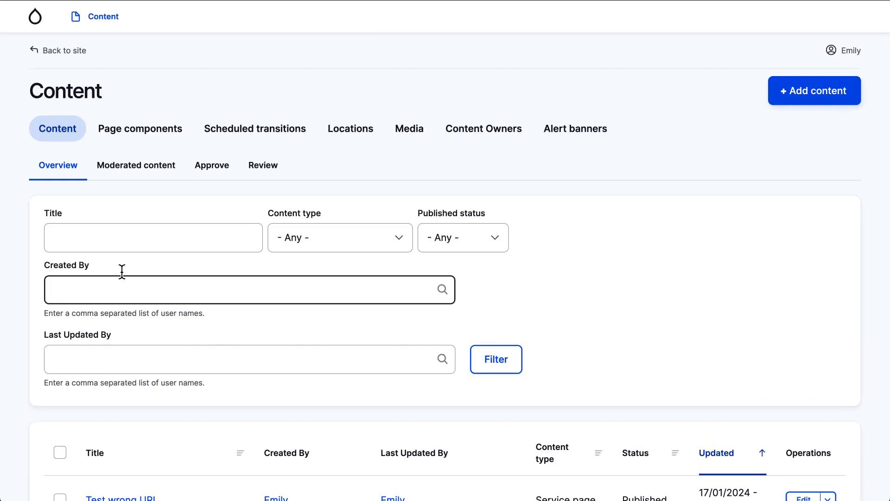
# Reload the editor's content list and check which pages it contains
pyautogui.scroll(-7, 93, 281)
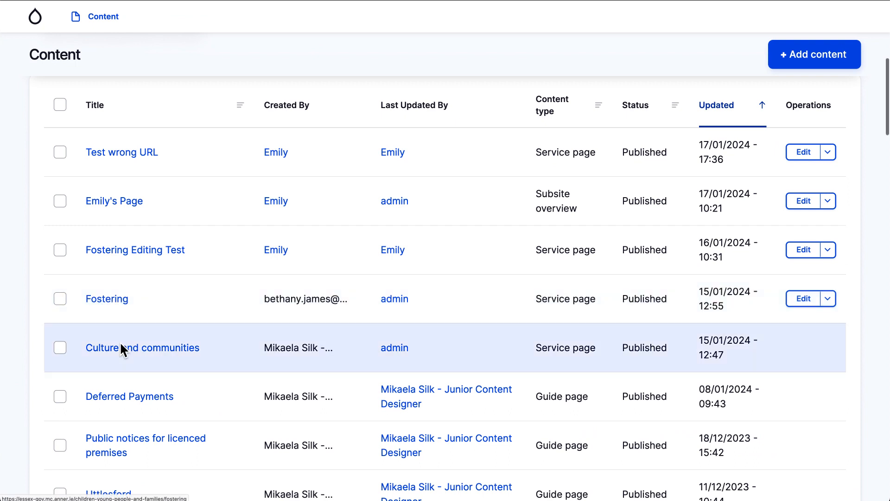
pyautogui.press('super+r')
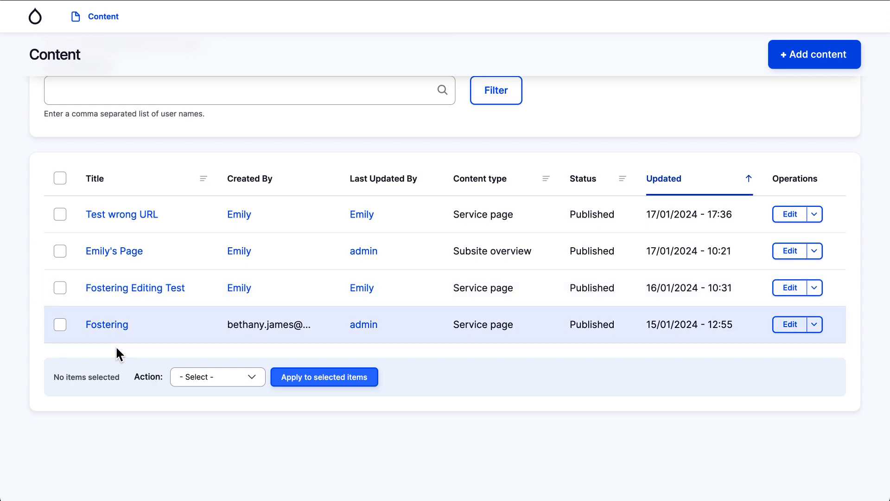
pyautogui.click(190, 145)
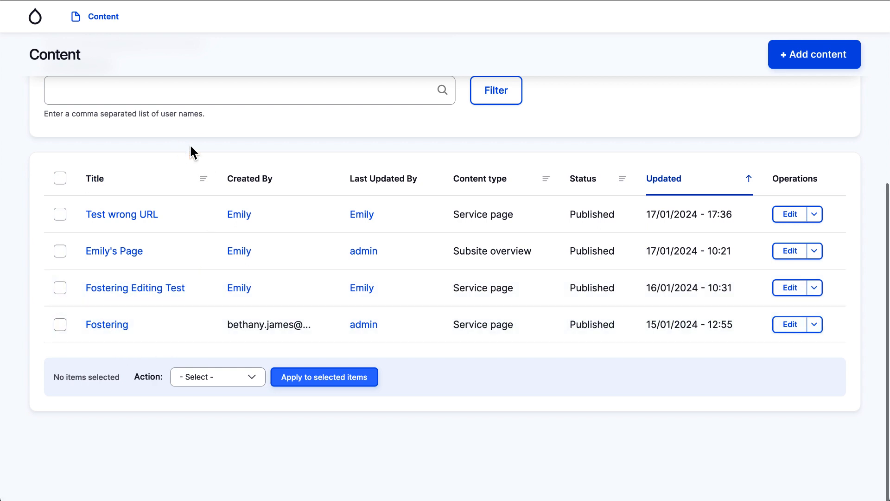
pyautogui.scroll(5, 190, 148)
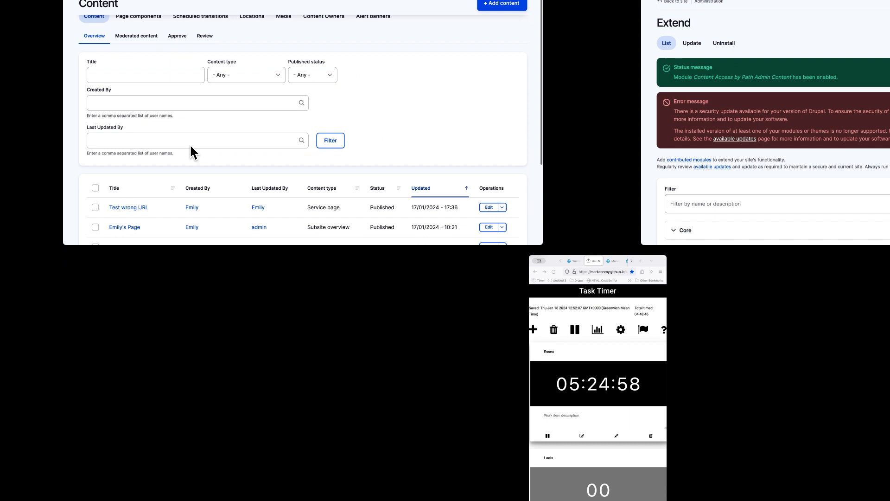
# Return to the admin's People list and open the editor's account form at its Content Access by Path field
pyautogui.click(744, 102)
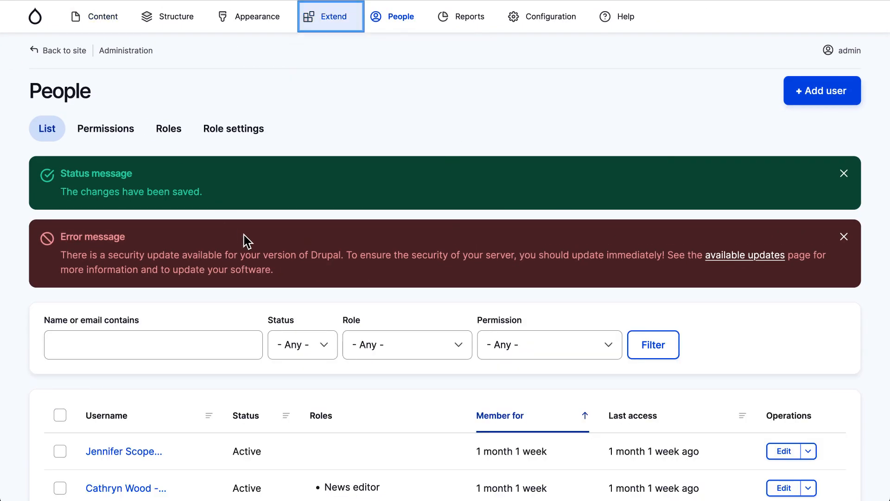
pyautogui.scroll(-8, 358, 349)
pyautogui.scroll(-2, 357, 347)
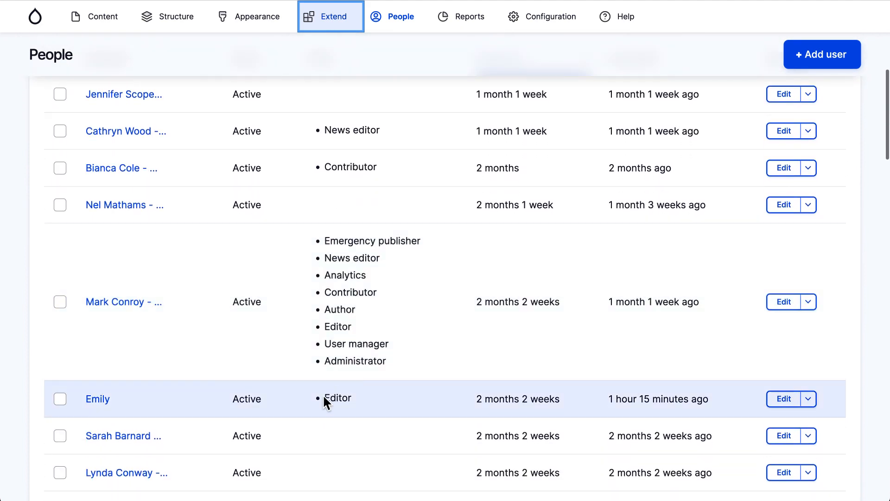
pyautogui.click(782, 399)
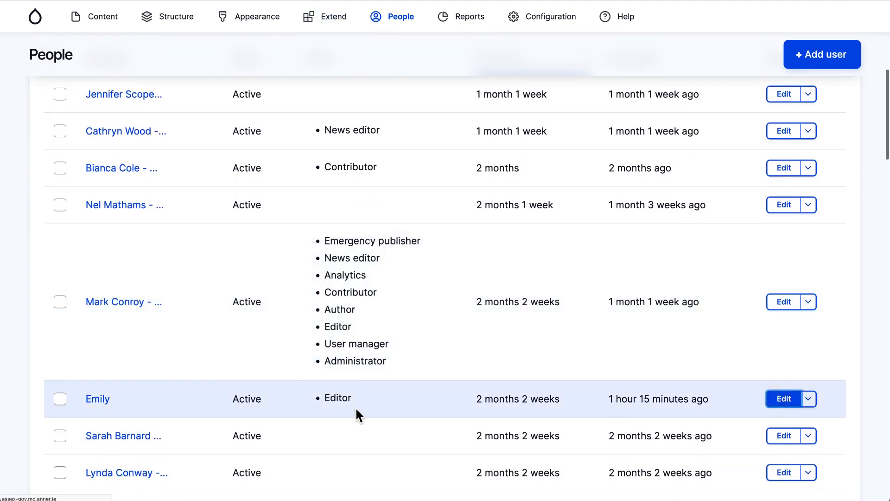
pyautogui.scroll(-4, 181, 408)
pyautogui.scroll(-15, 181, 408)
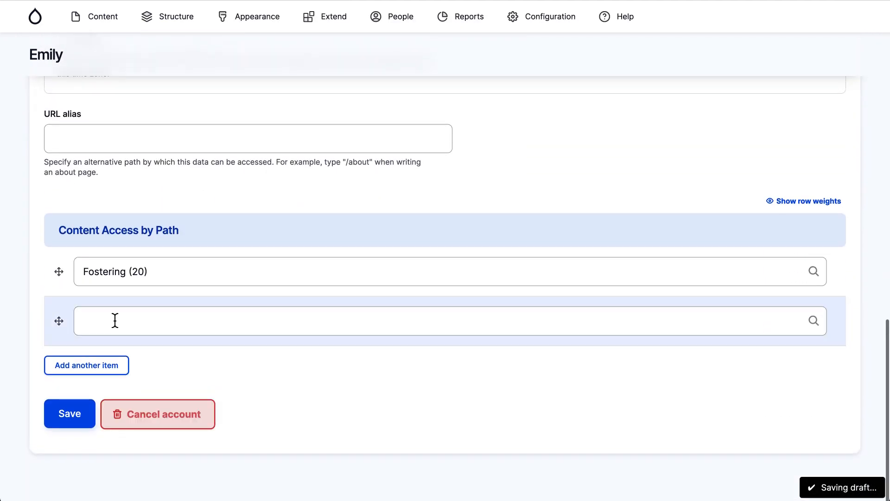
# Add the "Planning, land and recycling" term as the editor's second Content Access by Path entry and save the account
pyautogui.click(113, 317)
pyautogui.write('e')
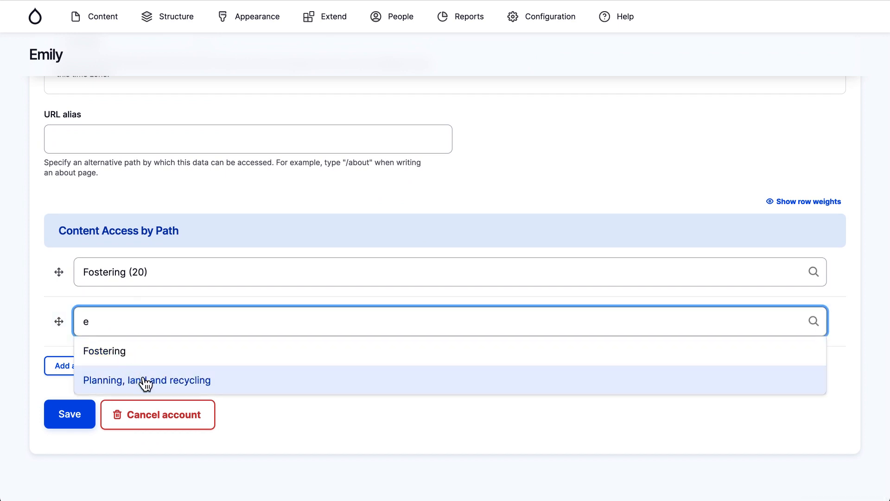
pyautogui.click(177, 378)
pyautogui.click(73, 414)
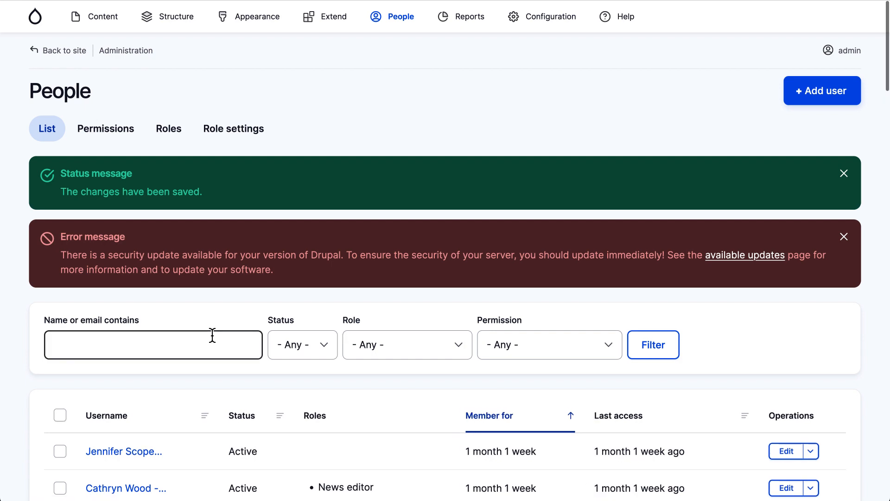
# Switch to the editor's session, check the pages currently listed, and reload the content list
pyautogui.hotkey('ctrl', 'Up')
pyautogui.click(657, 171)
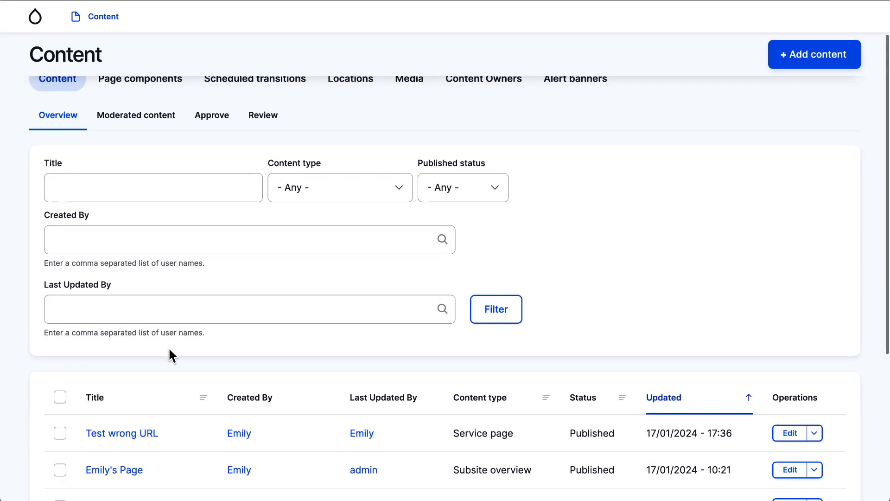
pyautogui.scroll(-5, 168, 353)
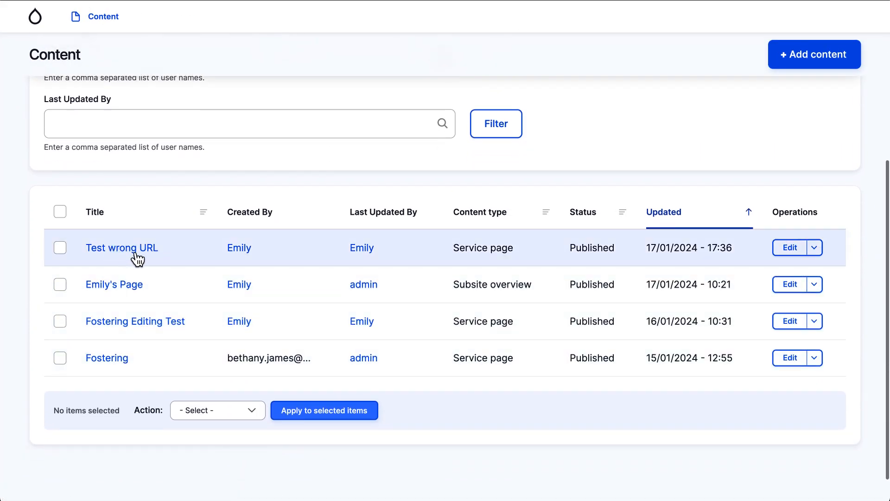
pyautogui.moveTo(106, 285); pyautogui.dragTo(179, 284)
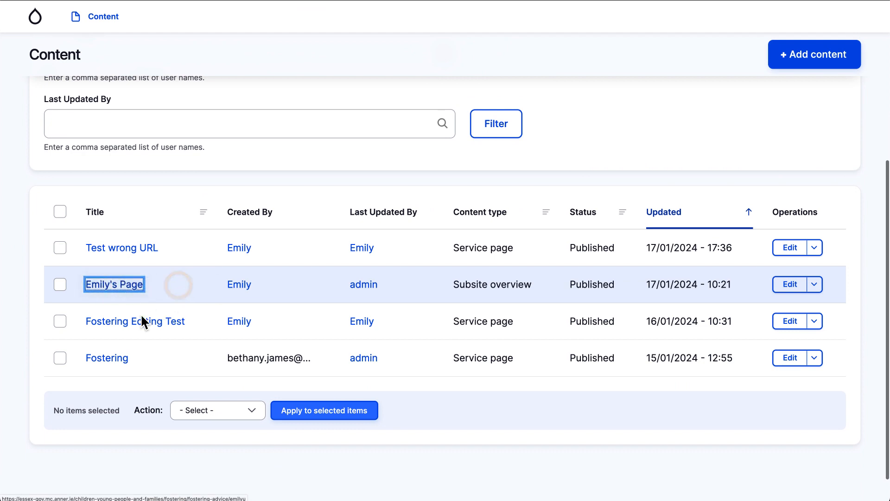
pyautogui.moveTo(119, 321); pyautogui.dragTo(196, 321)
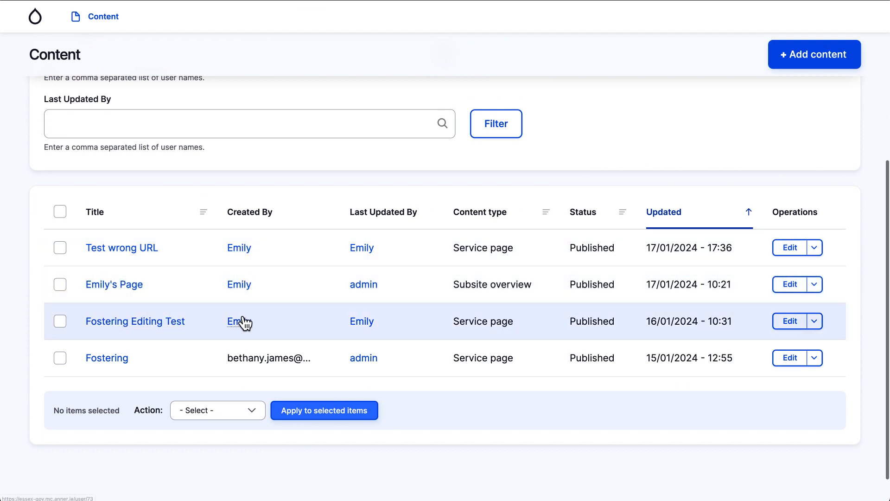
pyautogui.click(185, 363)
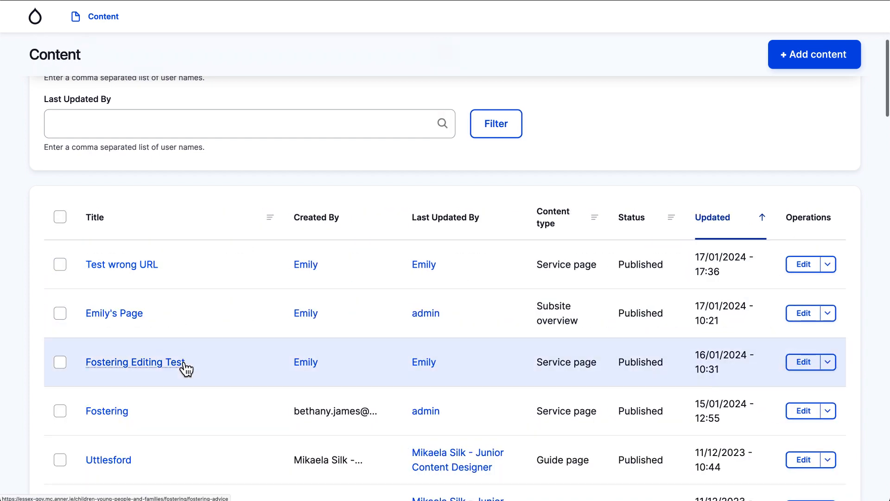
# Examine the pages and edit operations throughout the editor's reloaded content list, and return to the admin's People list
pyautogui.scroll(-5, 183, 360)
pyautogui.scroll(-5, 183, 360)
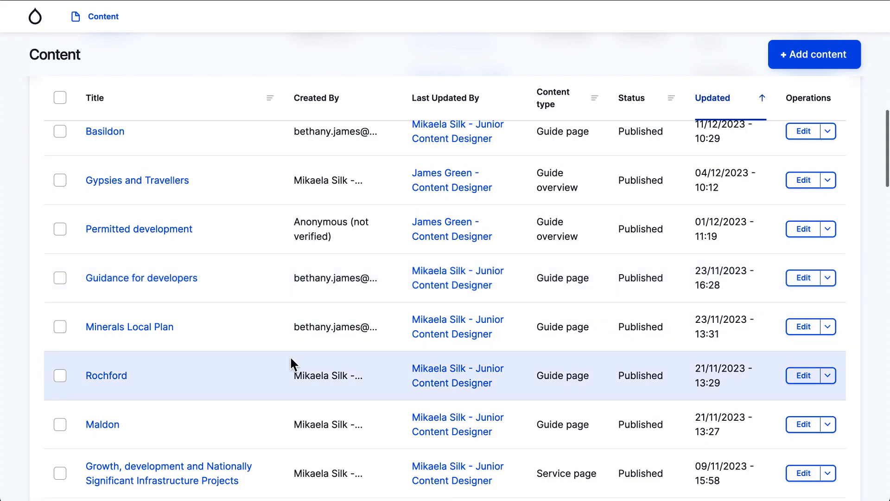
pyautogui.scroll(-2, 293, 364)
pyautogui.scroll(-20, 291, 358)
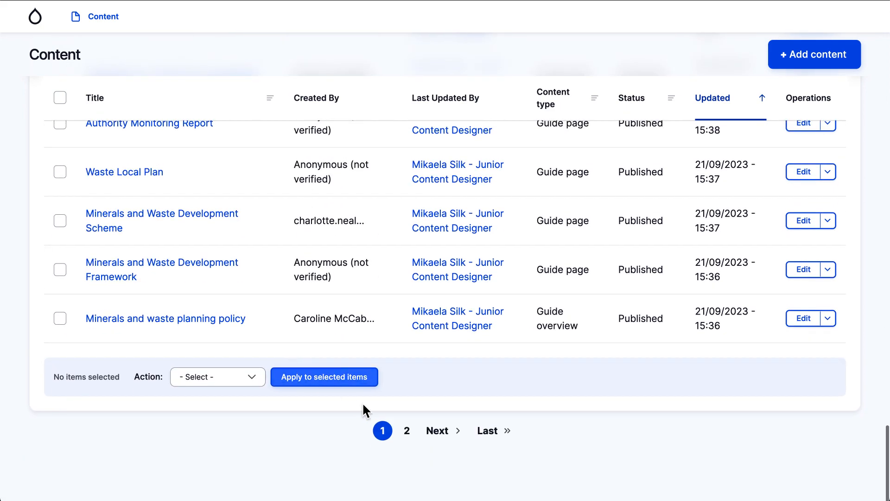
pyautogui.scroll(8, 283, 366)
pyautogui.scroll(15, 283, 364)
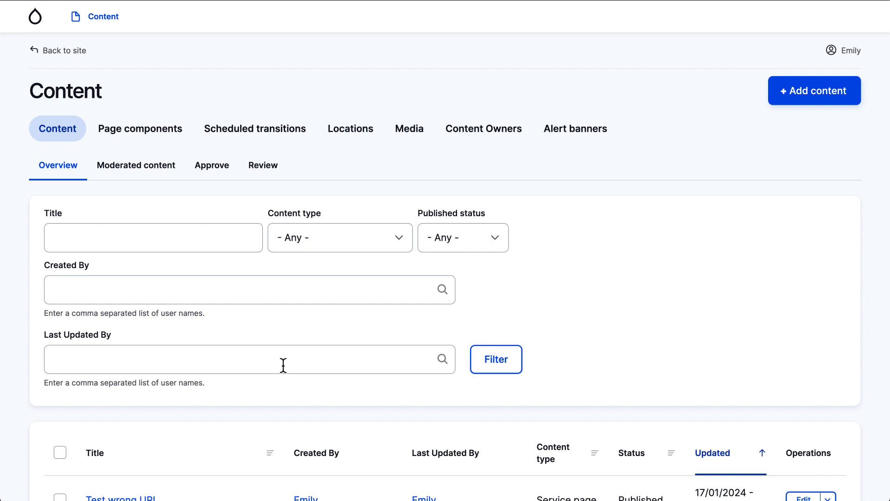
pyautogui.scroll(-4, 585, 327)
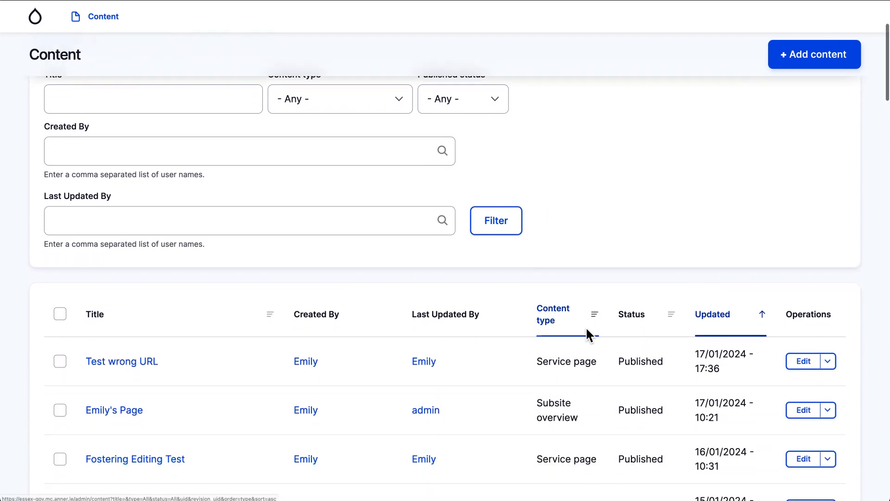
pyautogui.scroll(5, 586, 326)
pyautogui.scroll(-1, 586, 335)
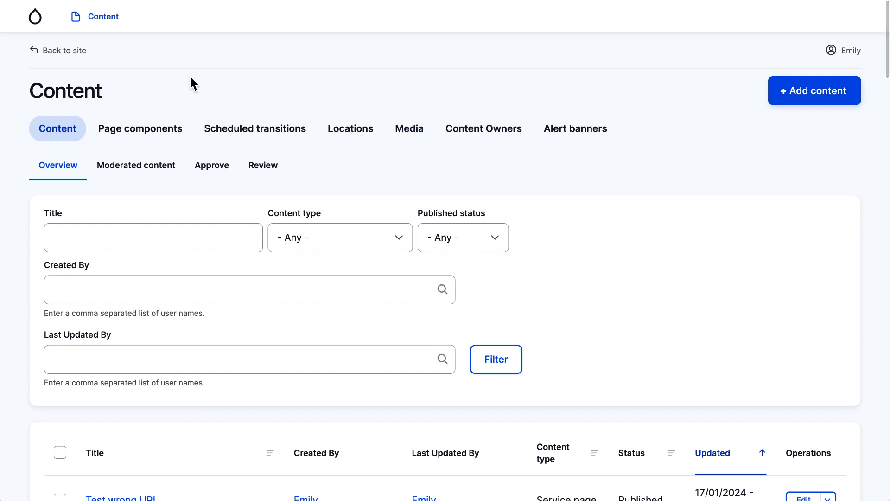
pyautogui.hotkey('ctrl', 'Up')
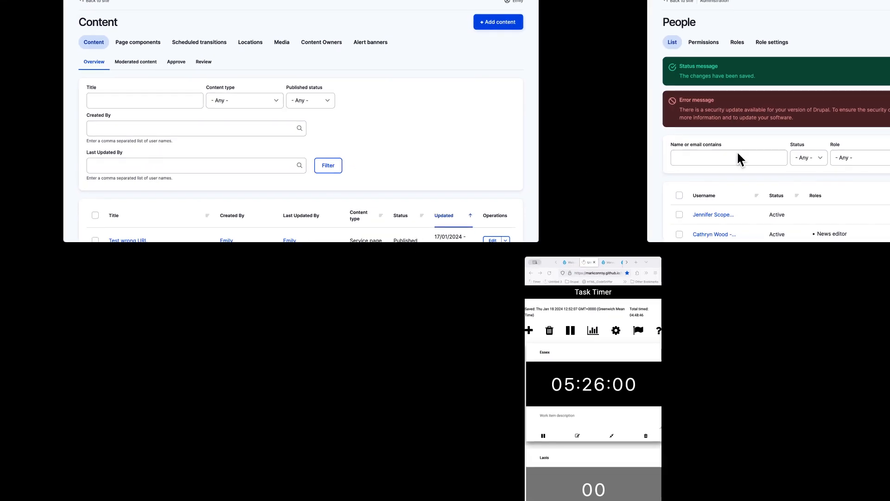
pyautogui.click(739, 159)
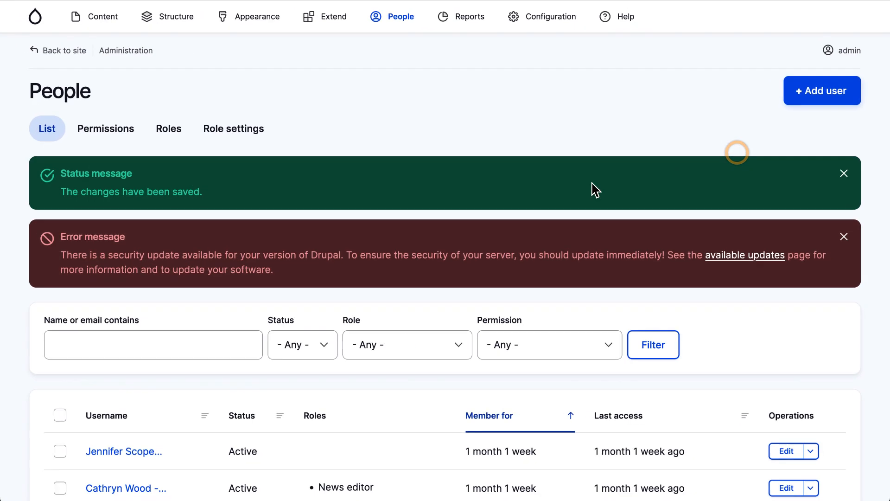